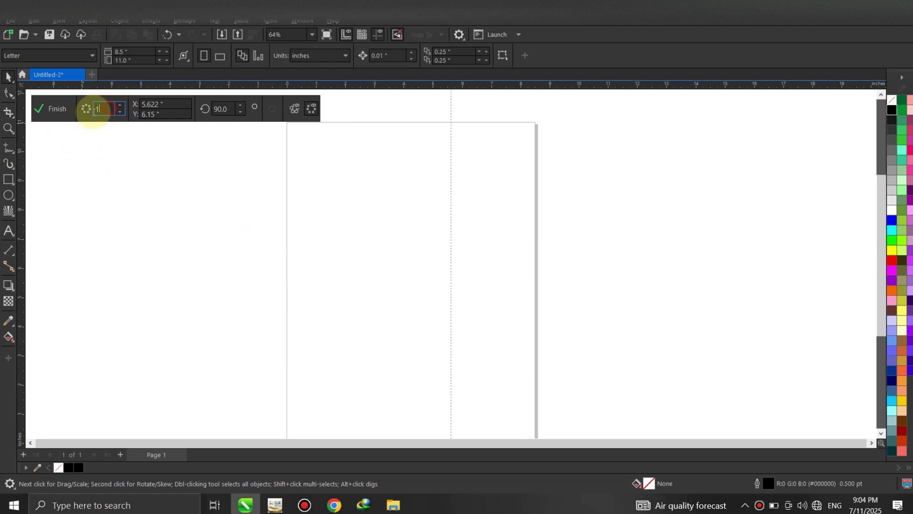
Set the symmetry to 12 mirror lines
left_click(95, 108)
type("12")
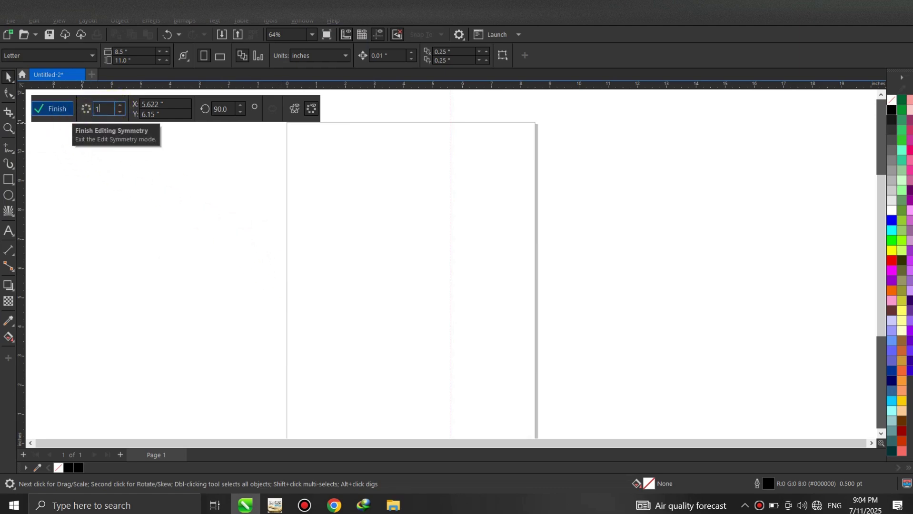
key("Return")
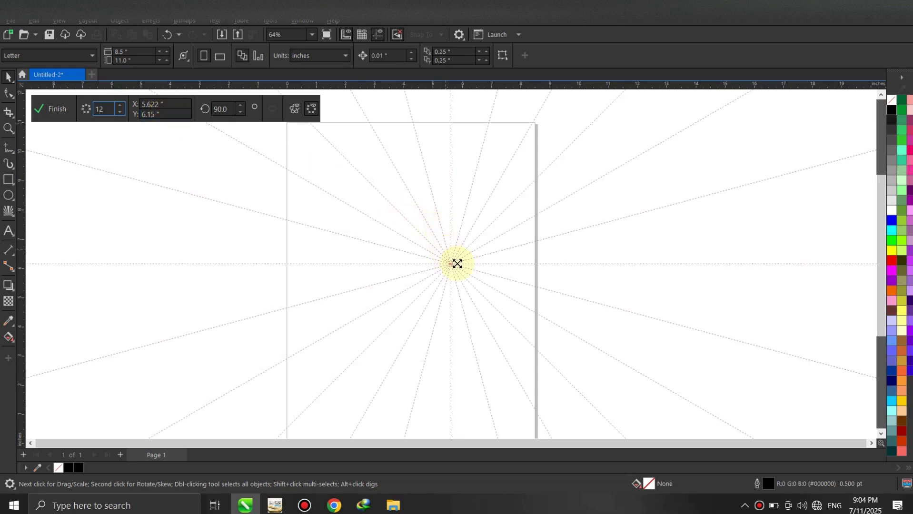
Draw a closed narrow triangle, about 0.77 by 0.4 inches, from the symmetry centre between two neighbouring mirror lines with the Freehand tool
scroll(464, 267, "up", 3)
scroll(465, 267, "up", 6)
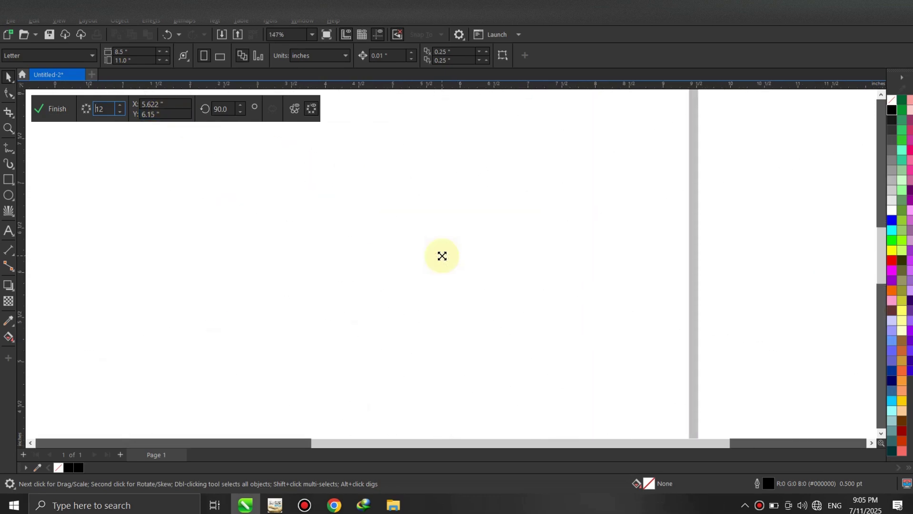
left_click(9, 148)
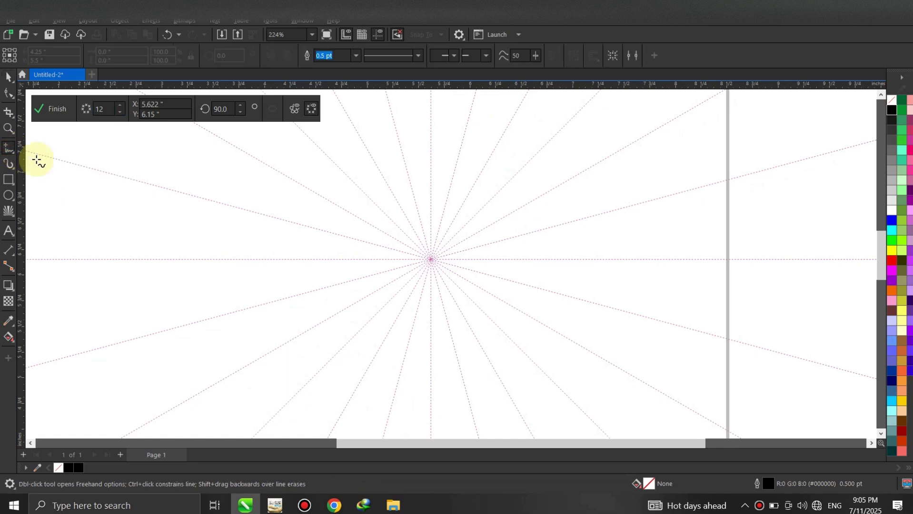
left_click(432, 260)
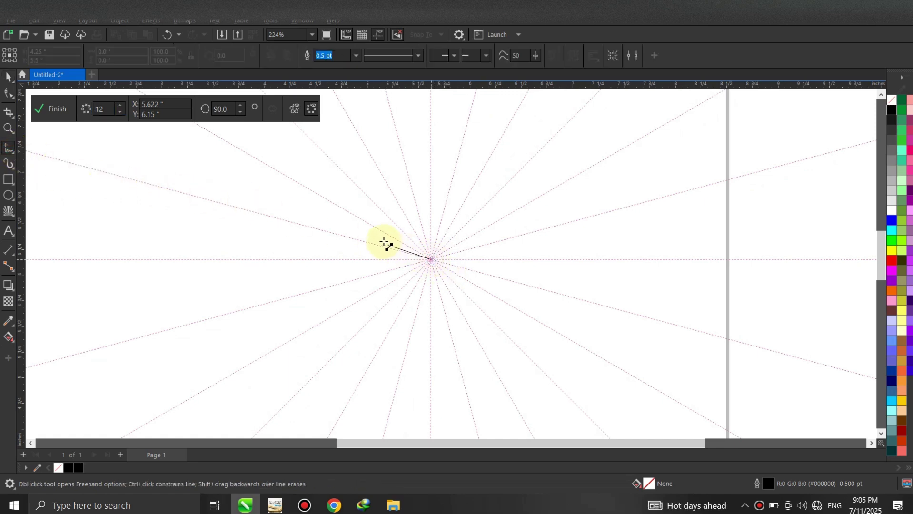
left_click(360, 220)
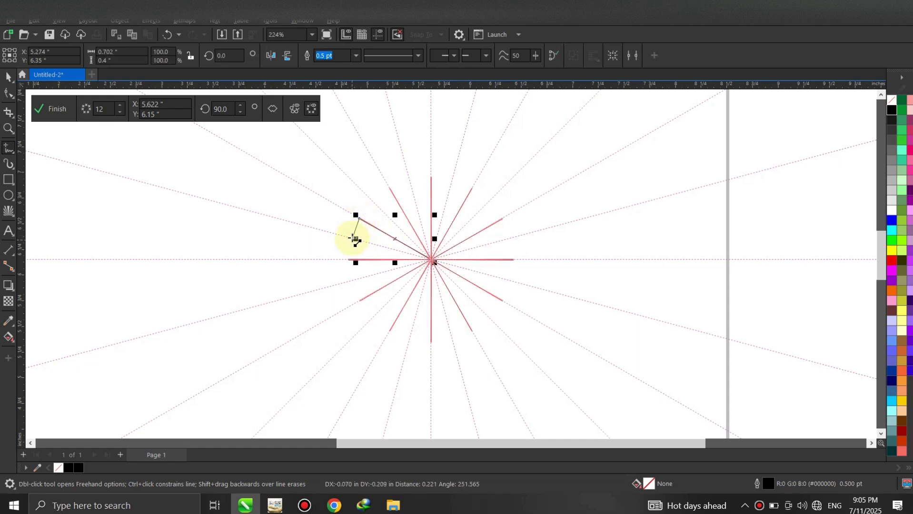
left_click(350, 238)
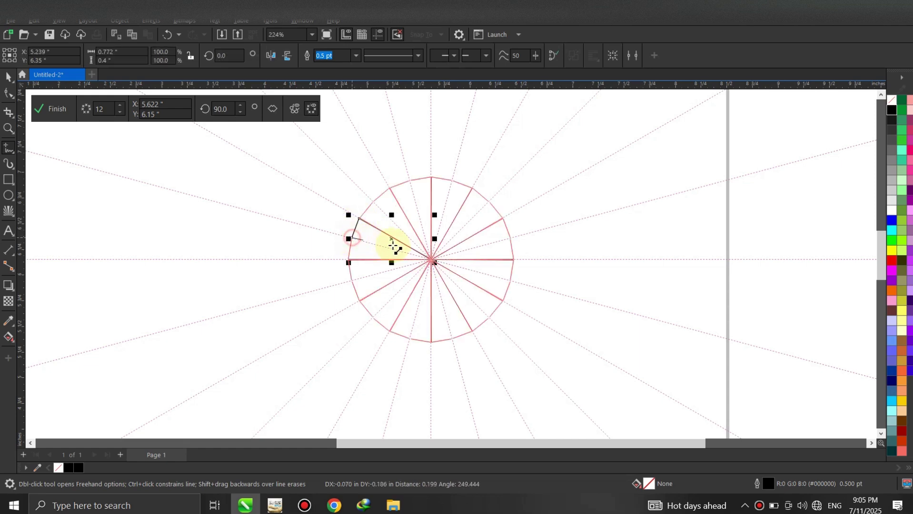
left_click(432, 260)
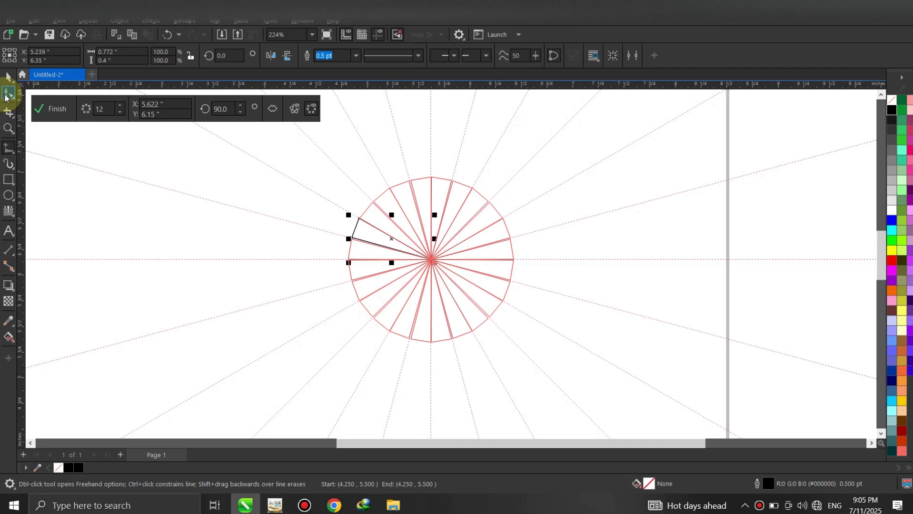
Convert the triangle's segments to curves and bow its short outer edge outward into a rounded petal tip
left_click(6, 94)
left_click_drag(296, 179, 339, 222)
left_click_drag(447, 281, 447, 280)
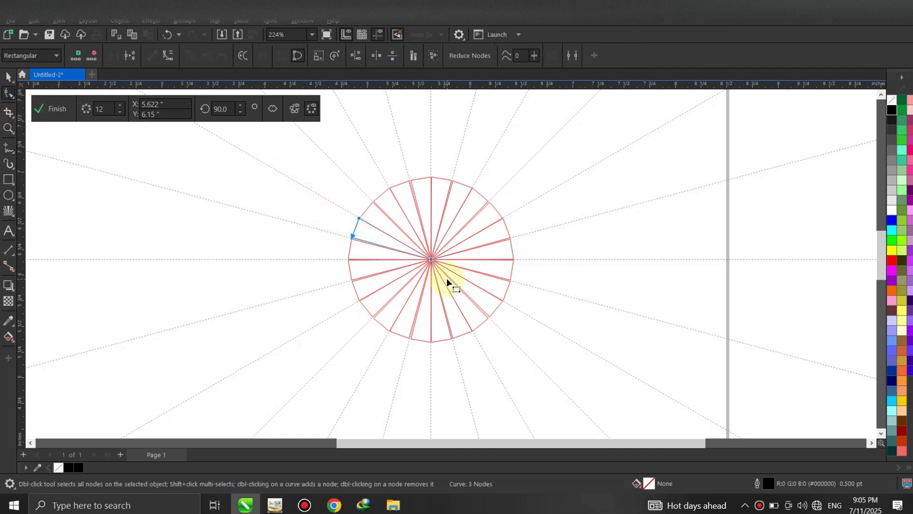
left_click(169, 57)
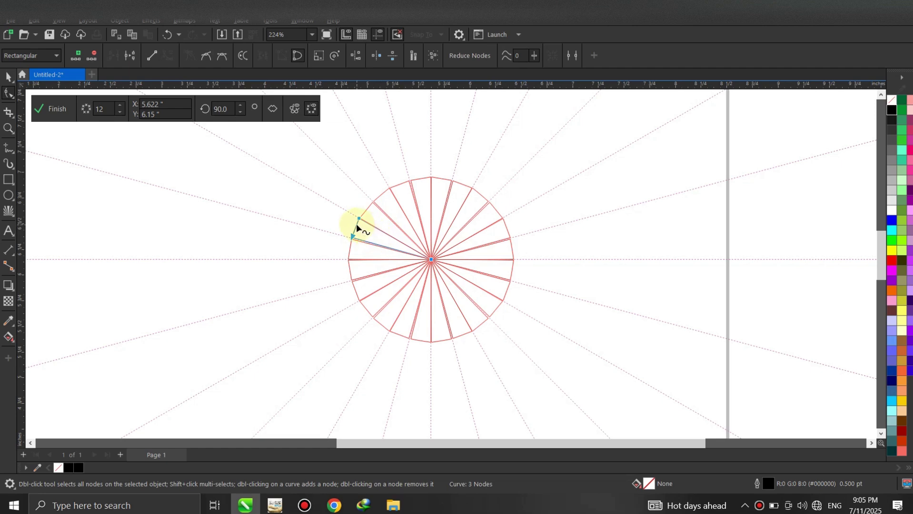
left_click_drag(357, 226, 353, 224)
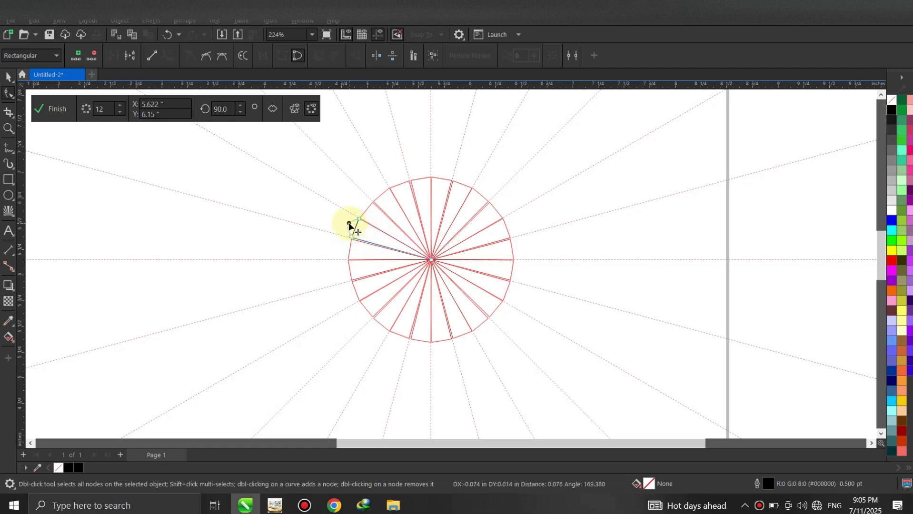
mouse_move(350, 225)
left_mouse_down()
mouse_move(346, 217)
mouse_move(344, 237)
mouse_move(344, 218)
left_mouse_up()
key("space")
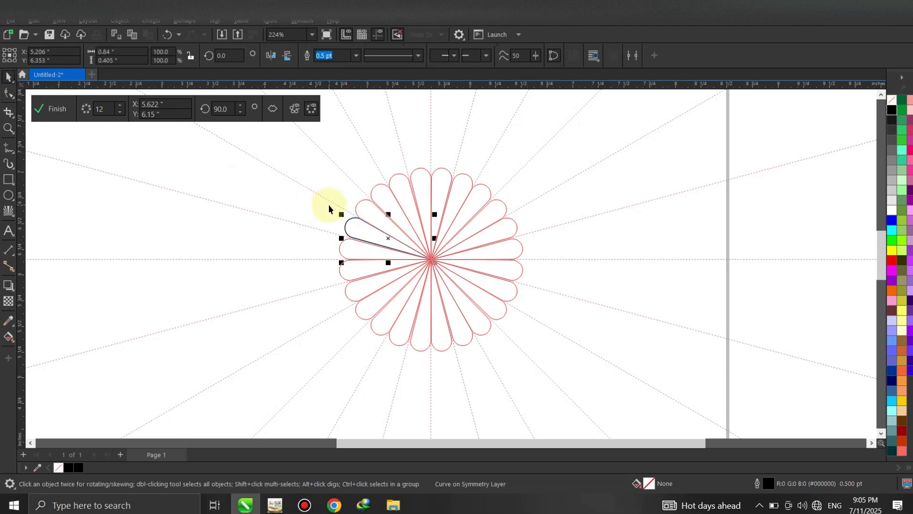
left_click(329, 205)
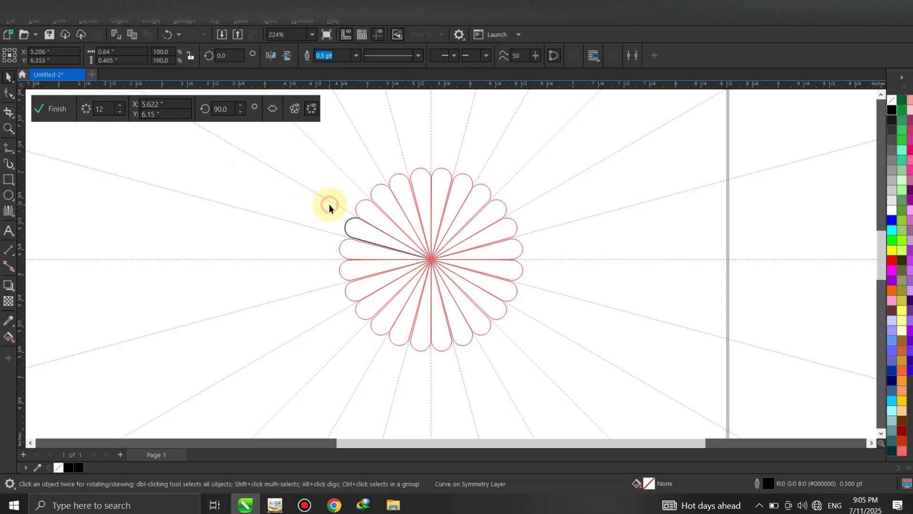
Draw a straight line about 1.09 inches long outward along the mirror line, starting just beyond the petal ring
left_click(11, 149)
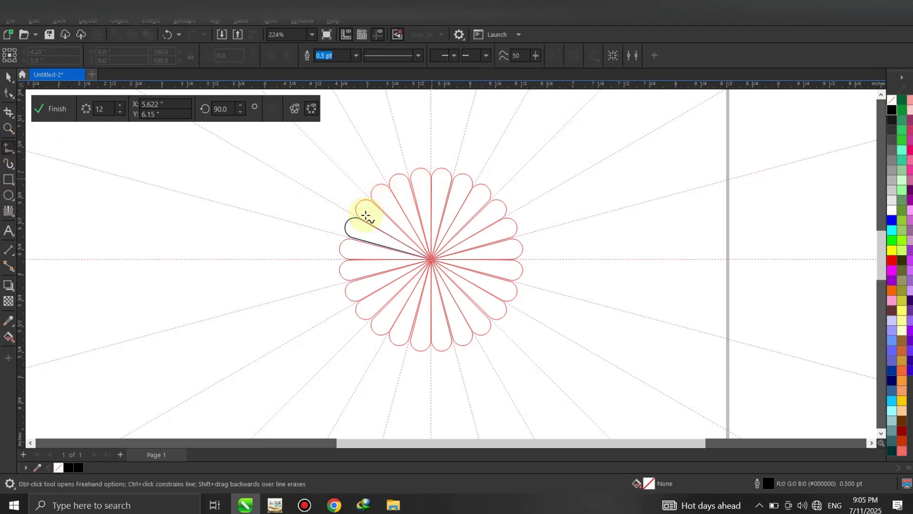
scroll(362, 224, "down", 2)
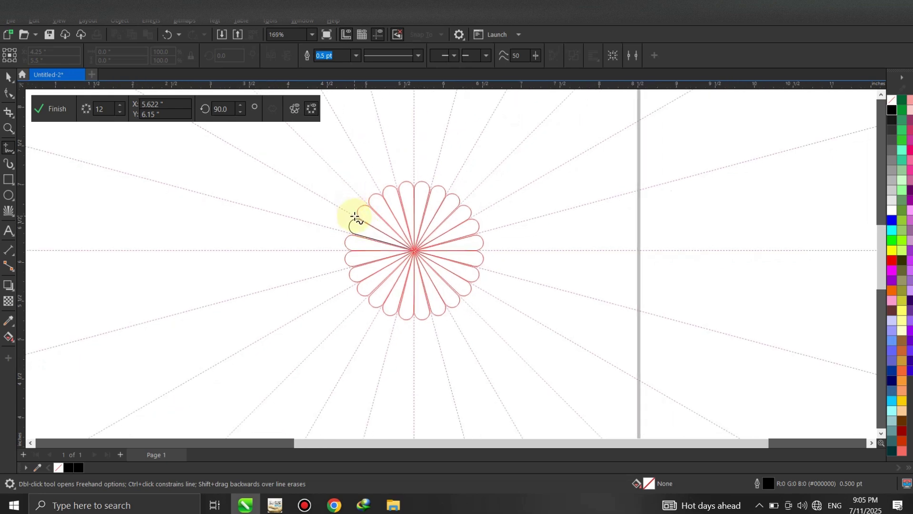
left_click(355, 217)
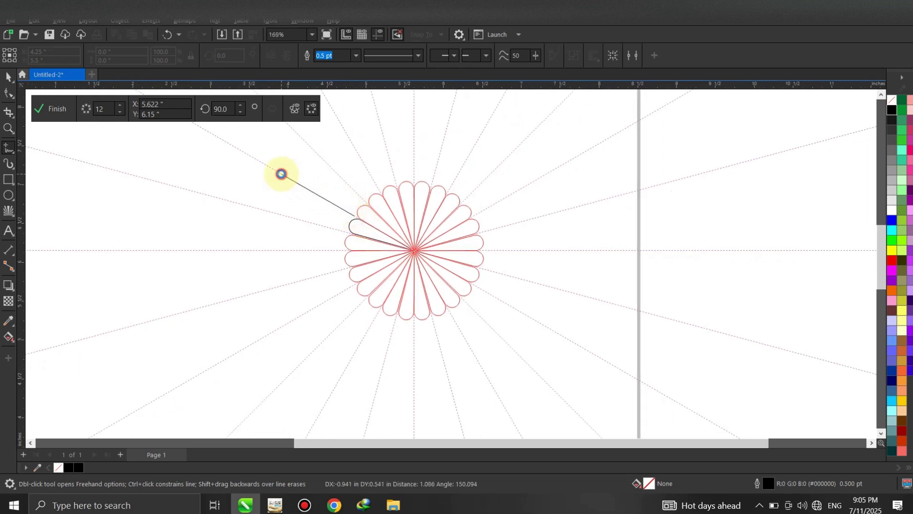
left_click(281, 173)
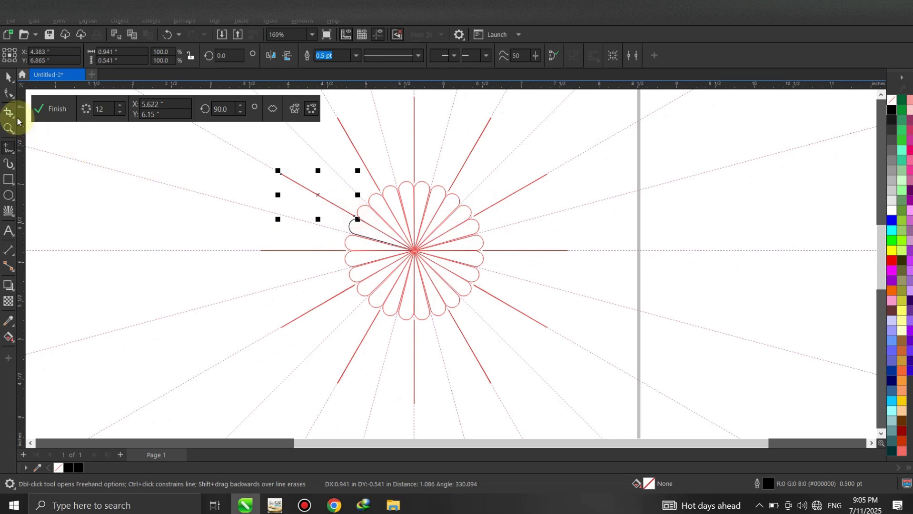
Convert the straight line to a curve and bow it away from the mirror line to form a pointed leaf with its reflection
left_click(9, 93)
scroll(341, 177, "up", 1)
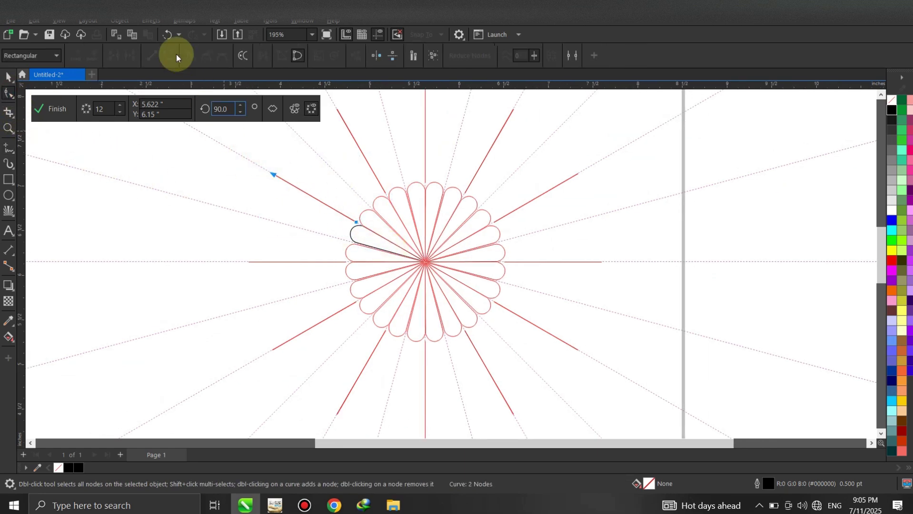
left_click(366, 240)
scroll(313, 194, "up", 1)
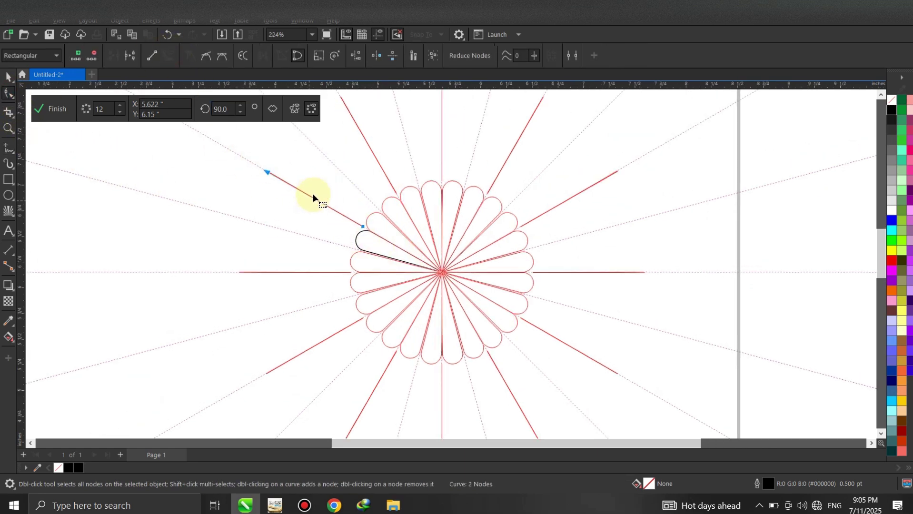
mouse_move(312, 196)
left_mouse_down()
mouse_move(318, 187)
mouse_move(312, 213)
left_mouse_up()
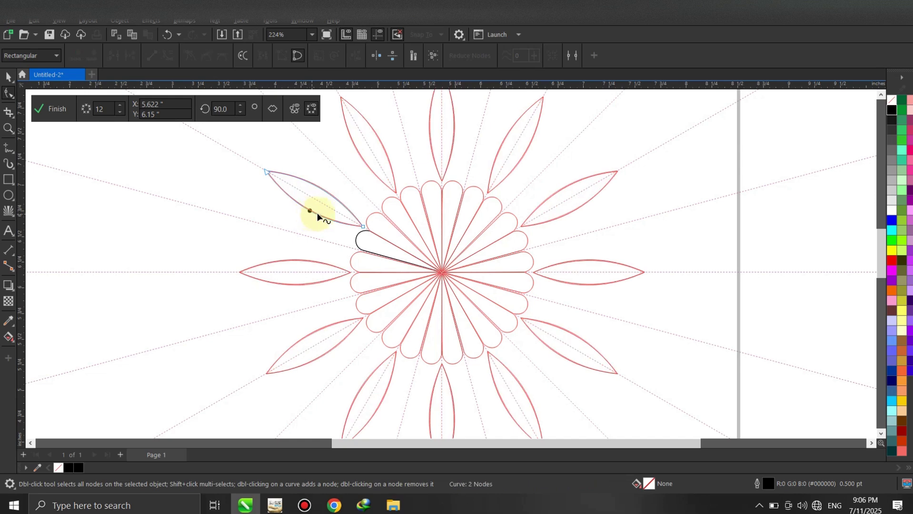
left_click(266, 170)
key("space")
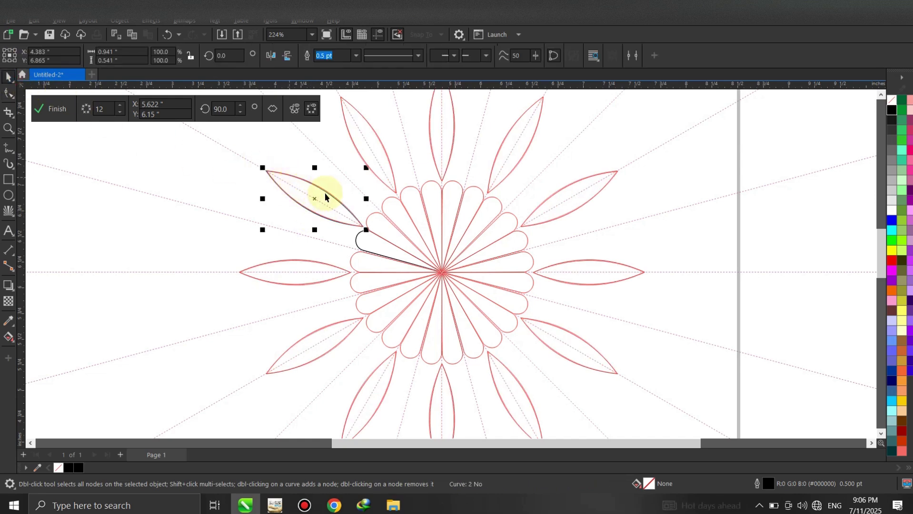
Duplicate the leaf curve towards the neighbouring mirror line and rotate the copy by about 14.6 degrees
left_click_drag(316, 199, 307, 221)
left_click(305, 219)
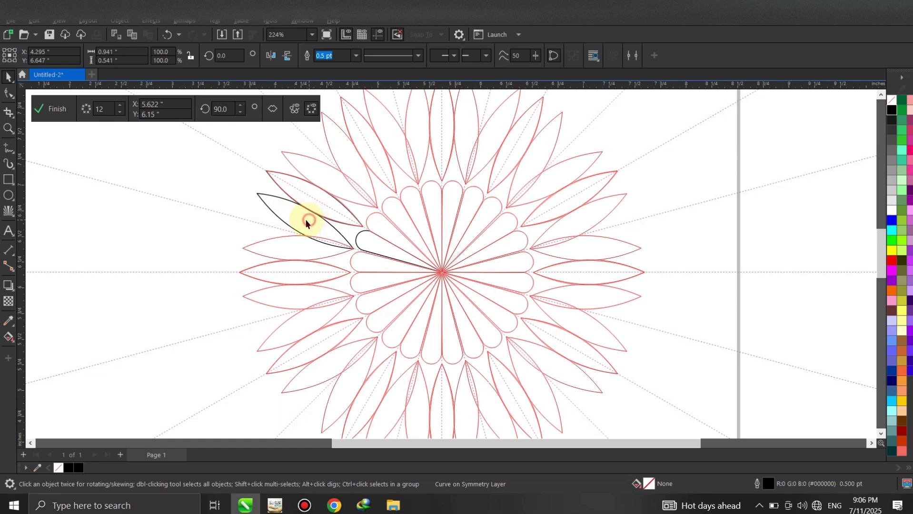
left_click(291, 221)
left_click(302, 220)
left_click_drag(252, 219, 253, 251)
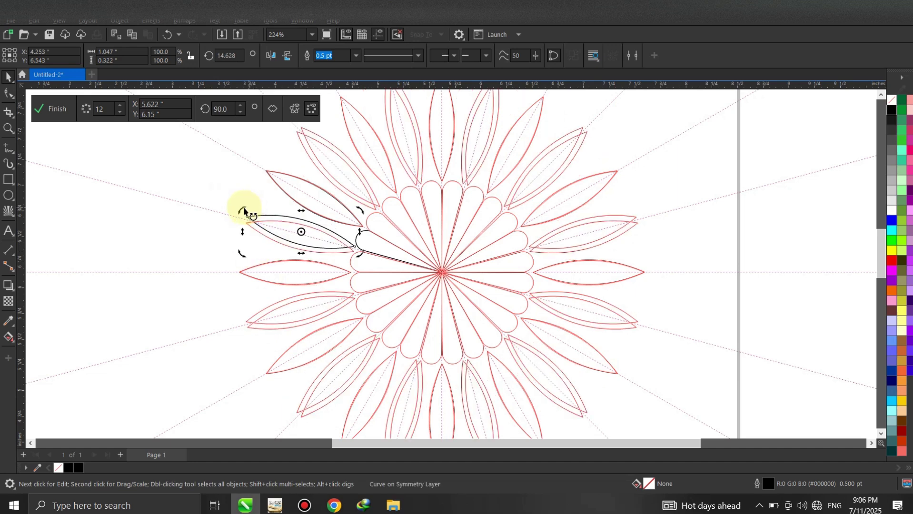
Move the rotated leaf copy until its ends meet the mirror line and it coincides with its reflection
left_click(268, 216)
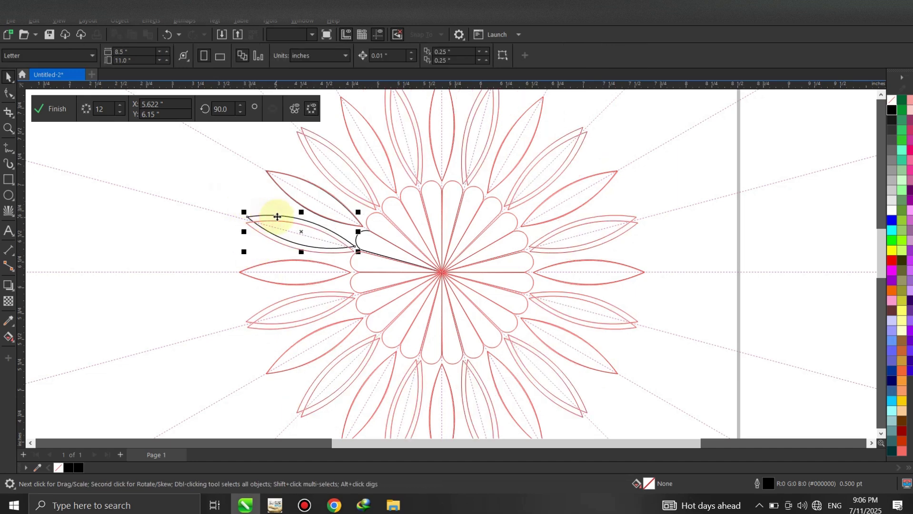
left_click_drag(302, 234, 303, 238)
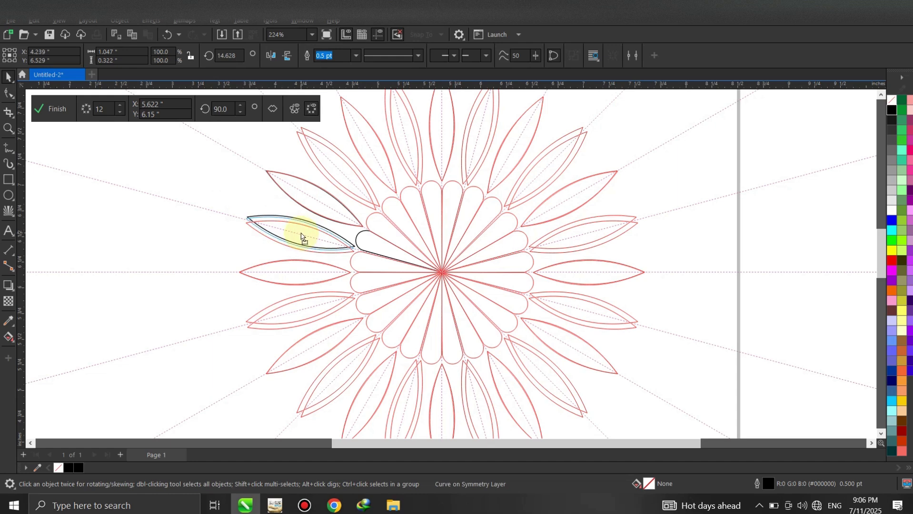
left_click_drag(300, 233, 300, 234)
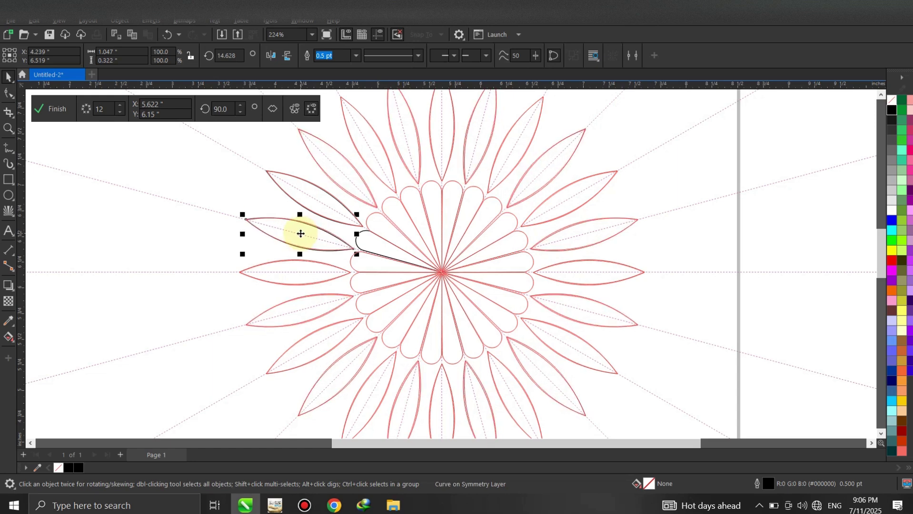
left_click(225, 189)
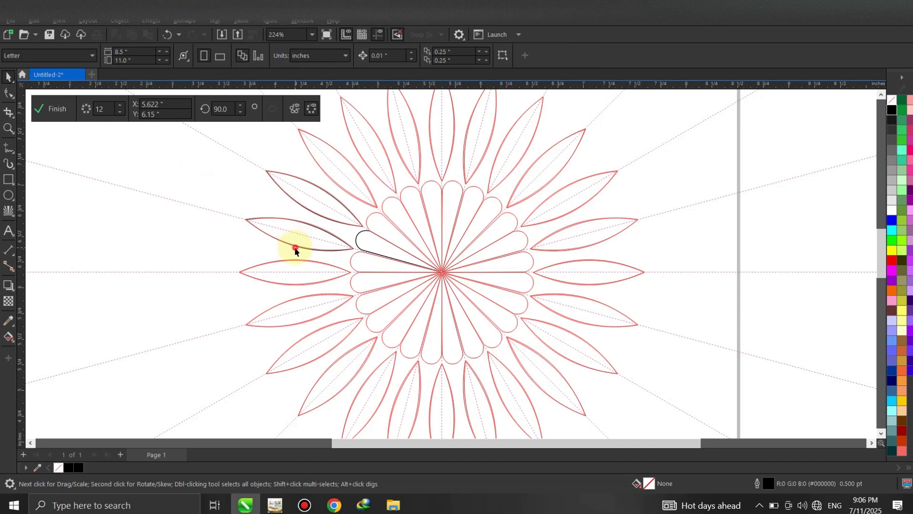
Draw a seven-sided polygon about 1.25 inches across outside the leaf ring and move it closer to the flower
scroll(299, 248, "down", 3)
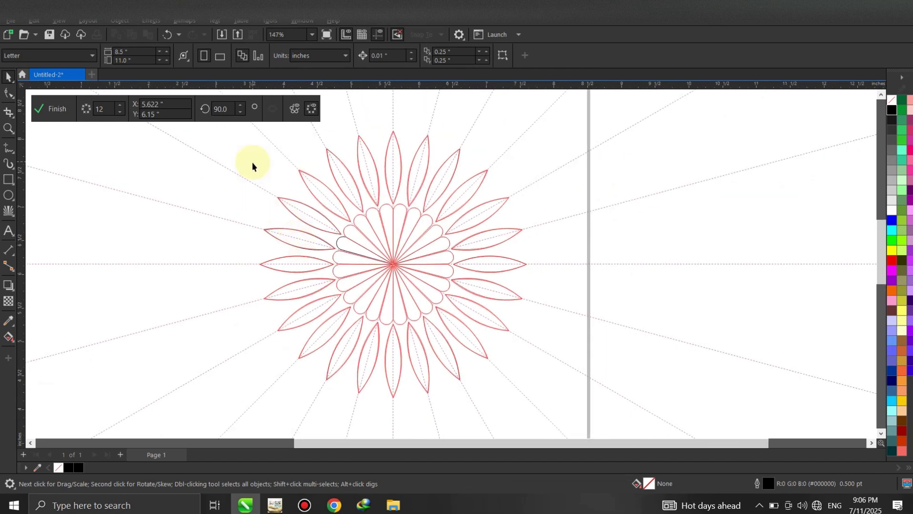
scroll(252, 161, "up", 1)
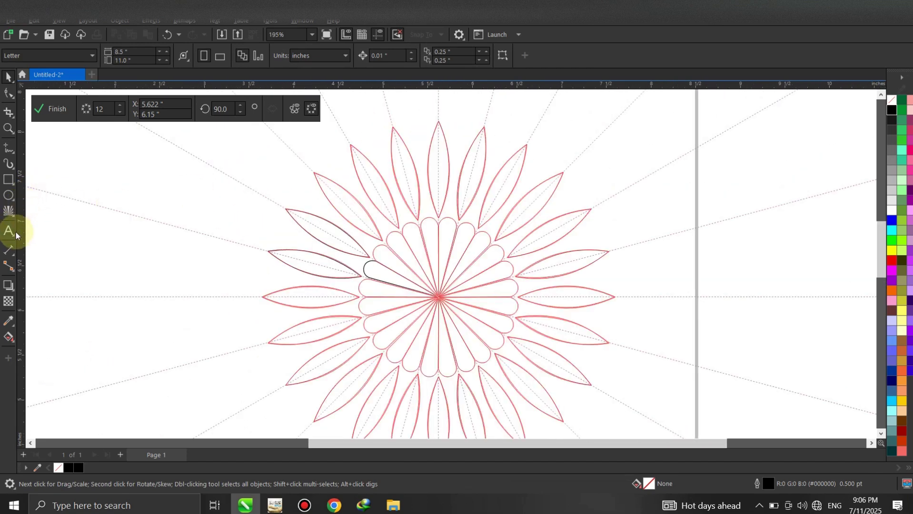
left_click(15, 216)
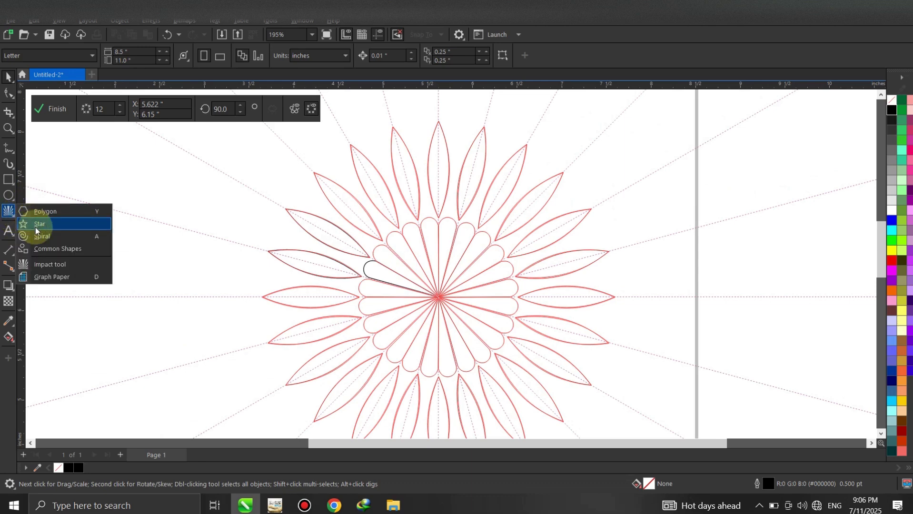
left_click(42, 211)
left_click_drag(122, 196, 162, 245)
left_click(10, 77)
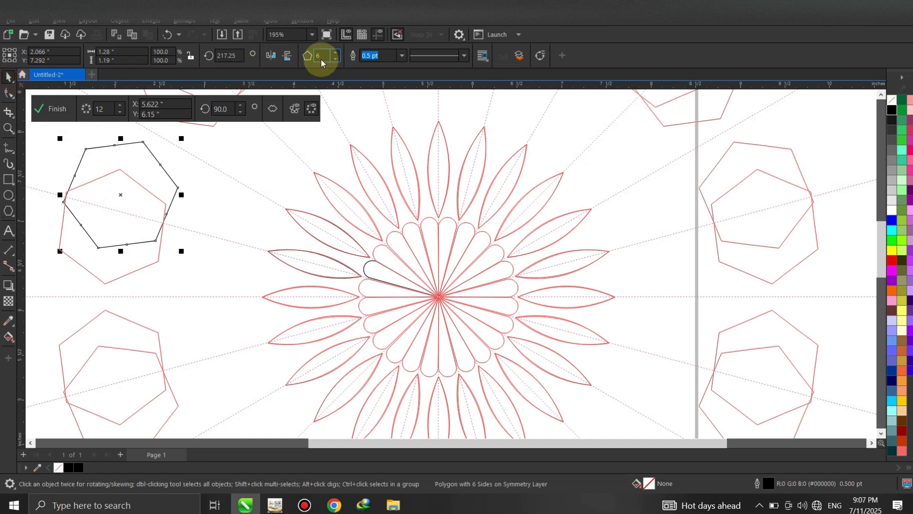
left_click(335, 52)
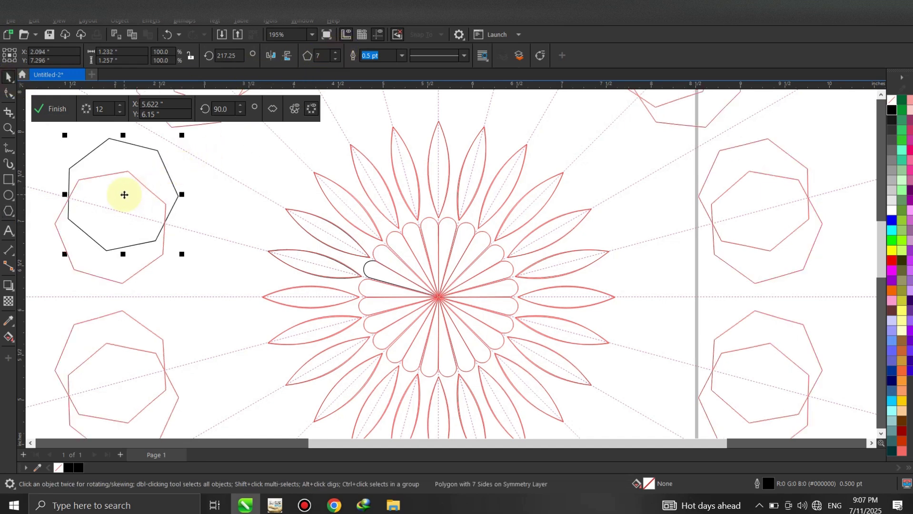
left_click_drag(123, 195, 189, 228)
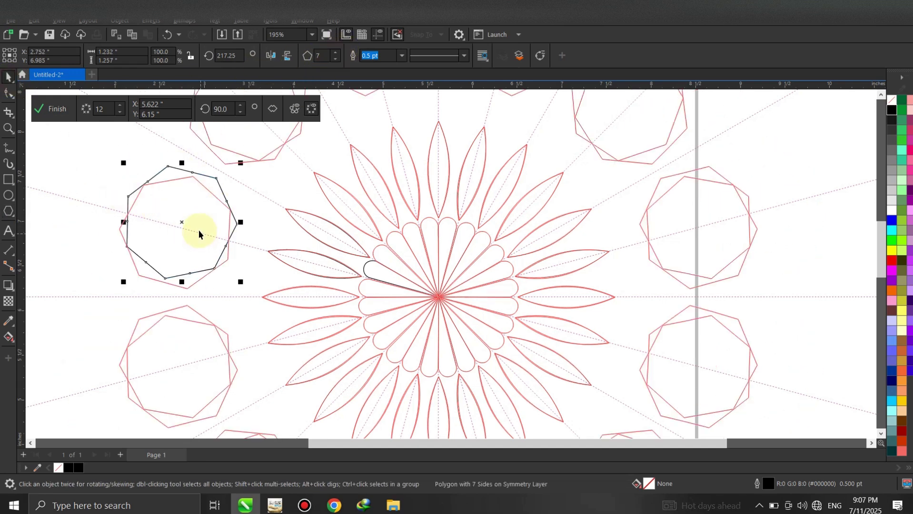
Pull the polygon's side nodes inward into a twisted pinwheel star, and shrink it to about 30% between two outer leaf tips
left_click(9, 93)
left_click_drag(193, 174, 166, 213)
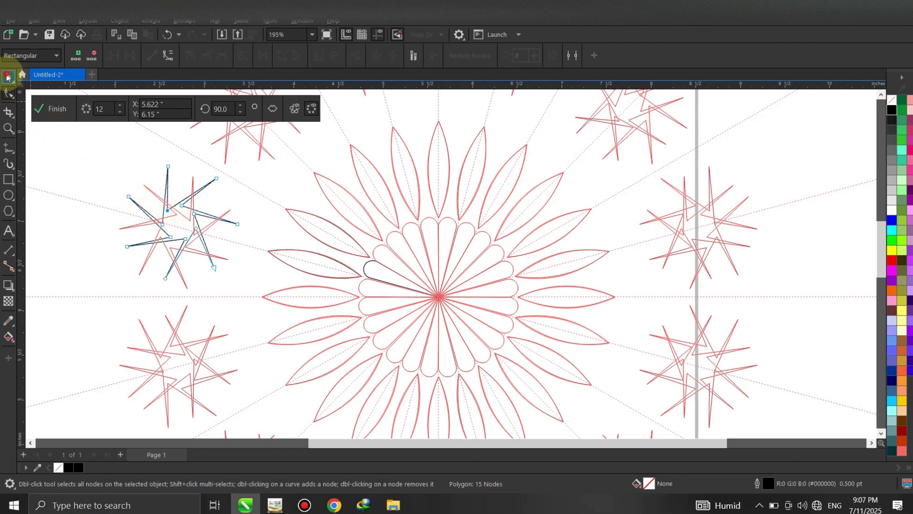
left_click(8, 76)
left_click_drag(240, 283, 269, 228)
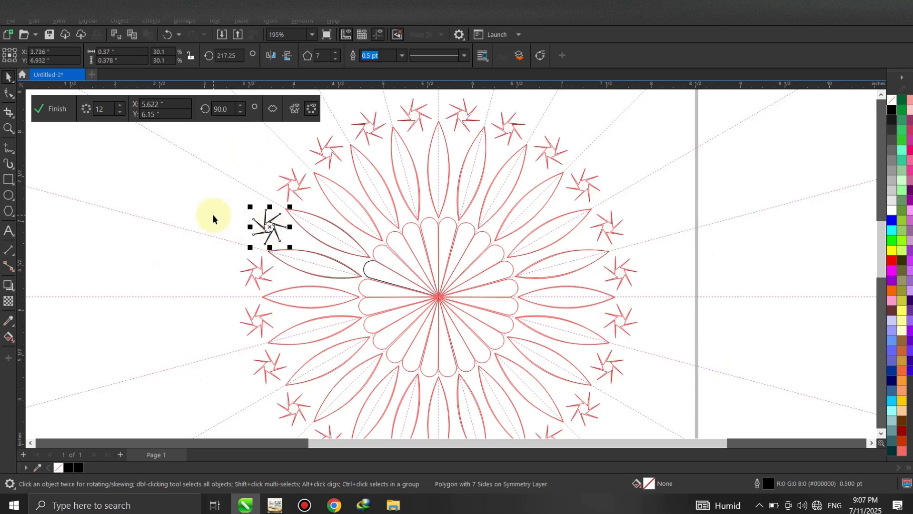
Draw a radial impact burst outside the ornament, shrink it to a small disc, and place it just outside the pinwheel star
left_click(213, 215)
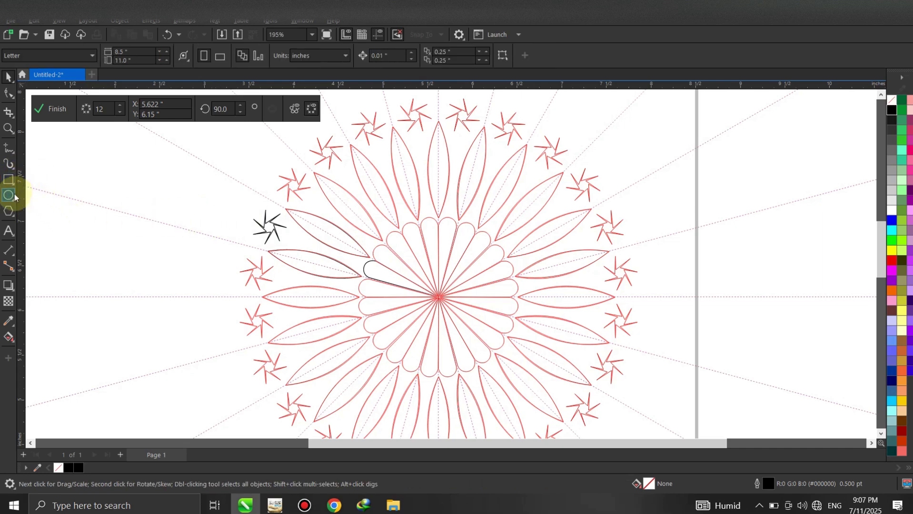
left_click(16, 218)
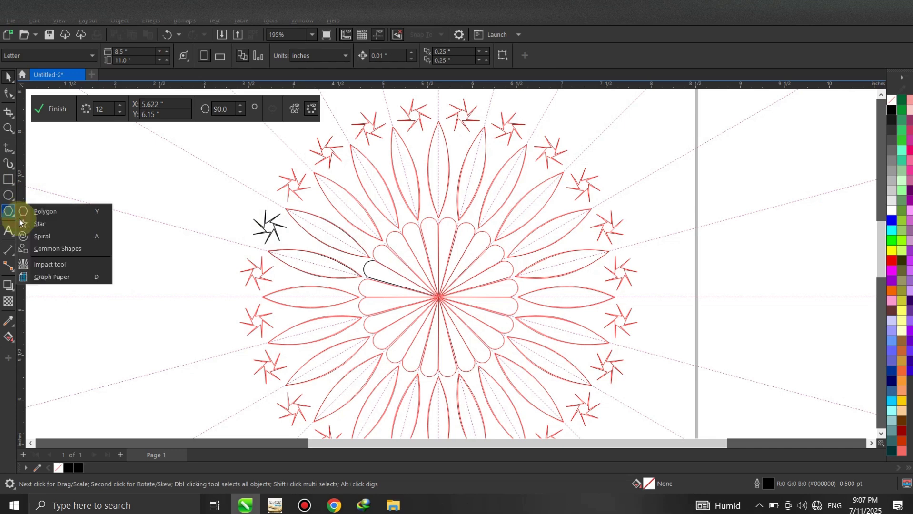
left_click(61, 264)
left_click_drag(110, 195, 130, 213)
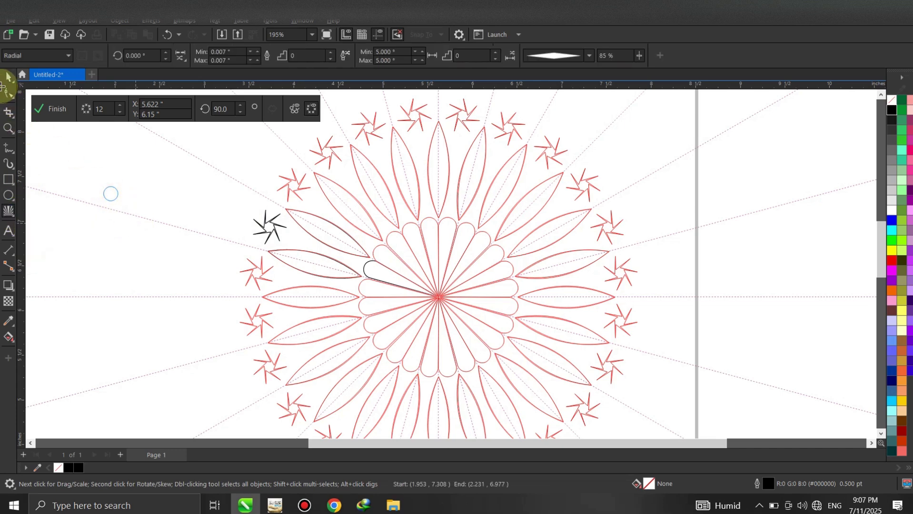
left_click(8, 76)
left_click(91, 191)
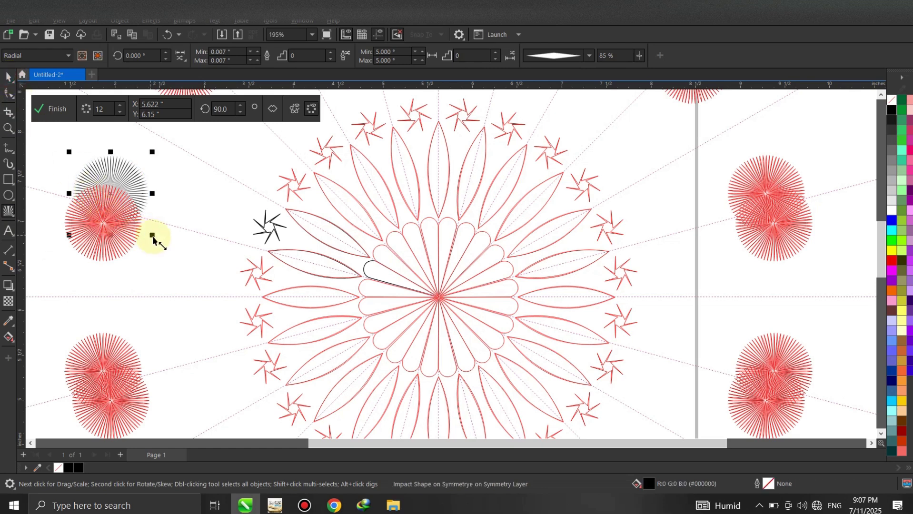
left_click_drag(148, 235, 237, 212)
scroll(269, 234, "down", 3)
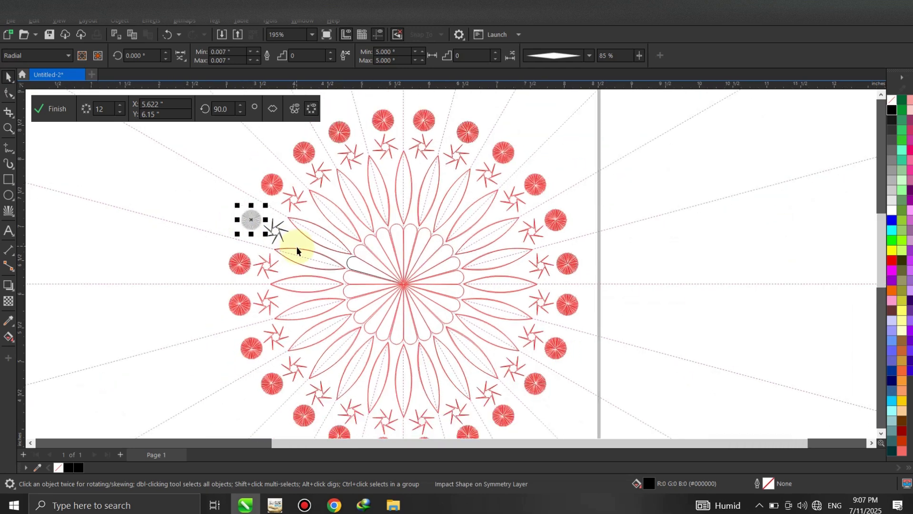
left_click(227, 192)
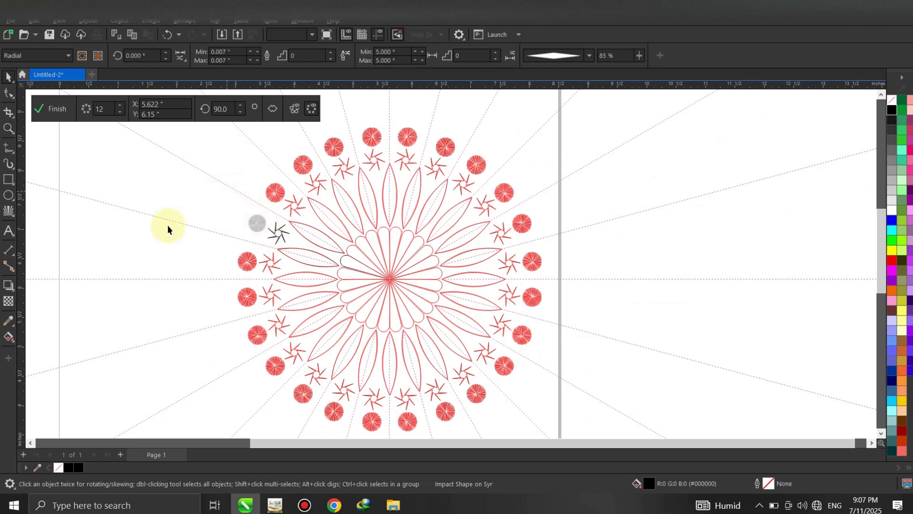
Draw a square about 0.84 inches wide well outside the disc ring, across a mirror line
left_click(14, 189)
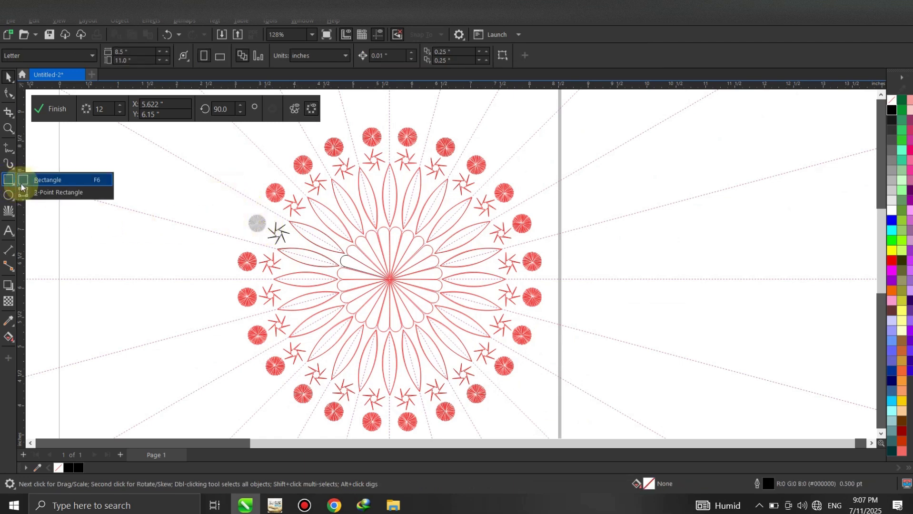
left_click(43, 179)
left_click_drag(97, 177, 147, 225)
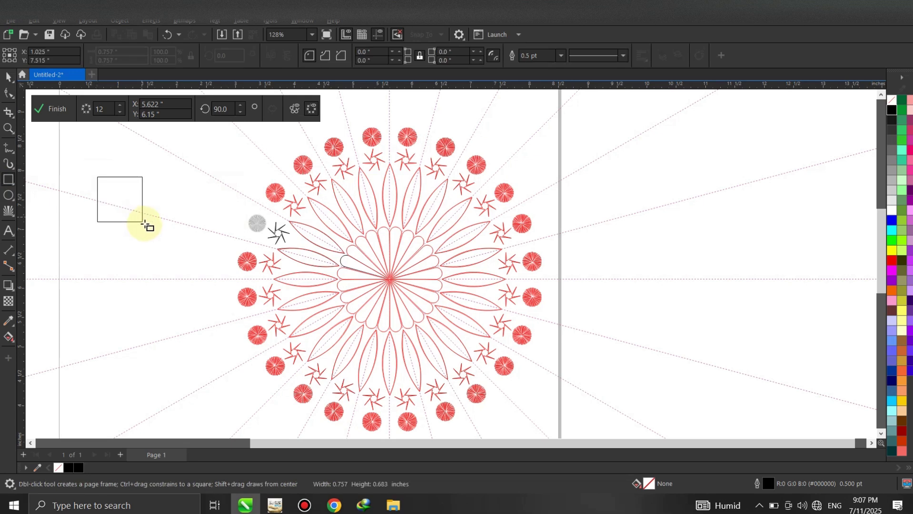
left_click(10, 83)
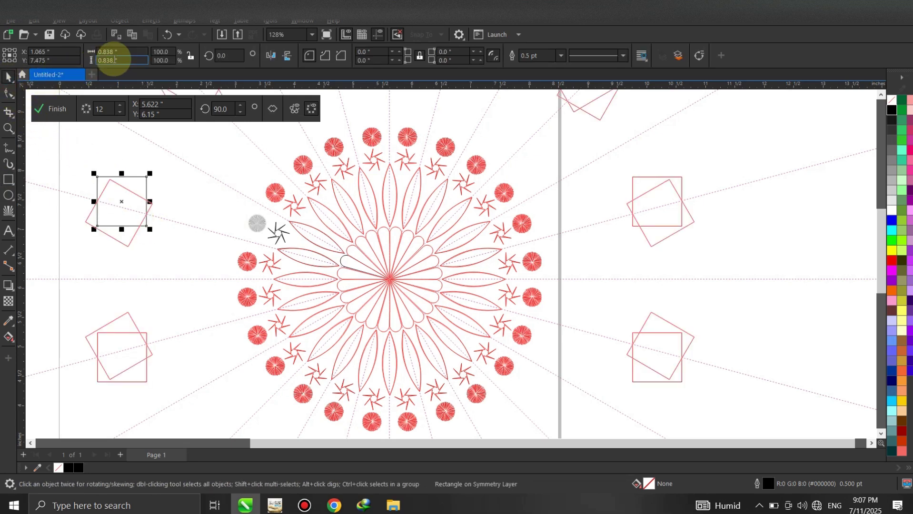
key("Escape")
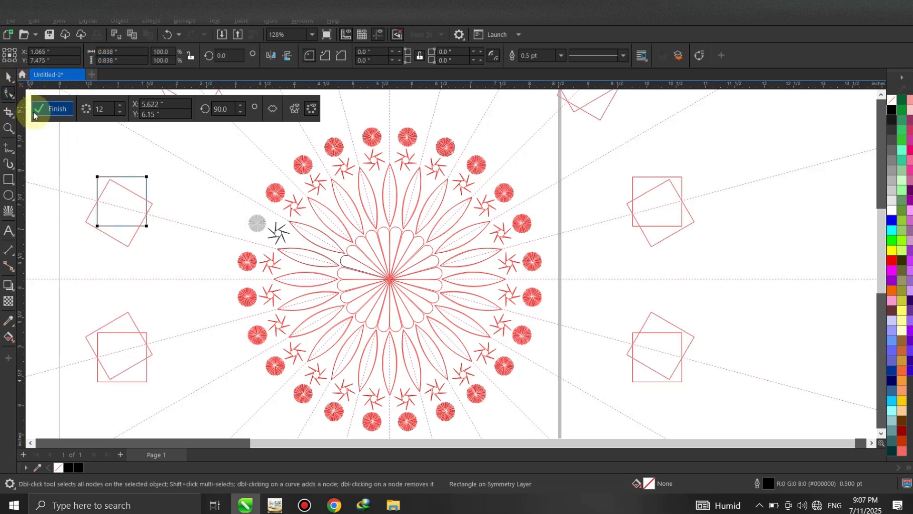
Convert the square to curves and delete its lower-left corner node to leave a right triangle
left_click(15, 93)
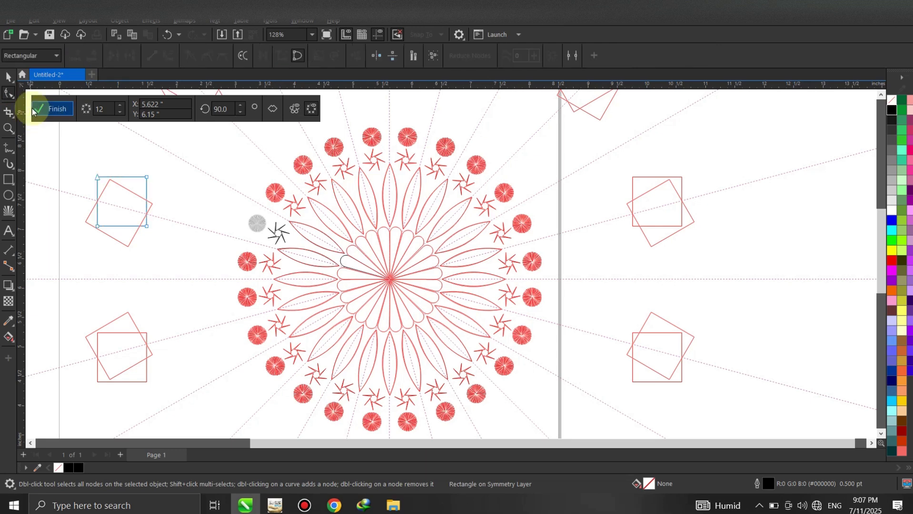
left_click(98, 227)
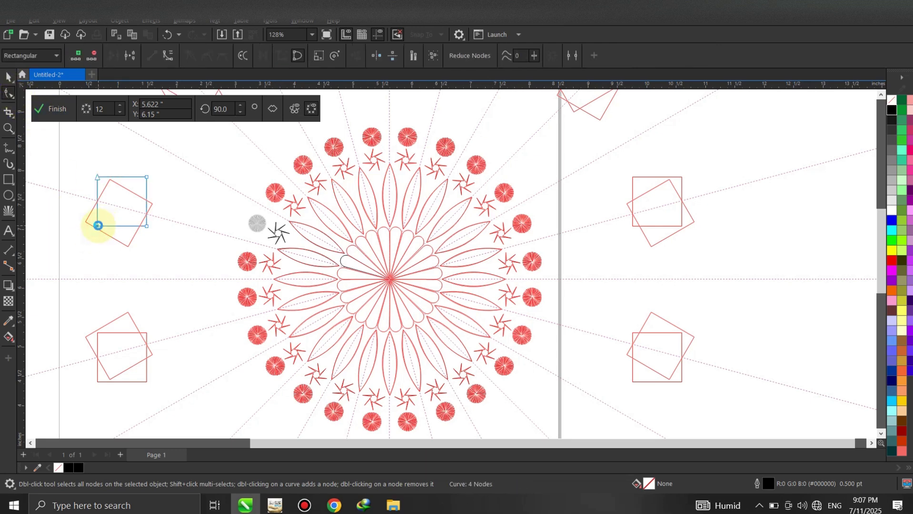
key("Delete")
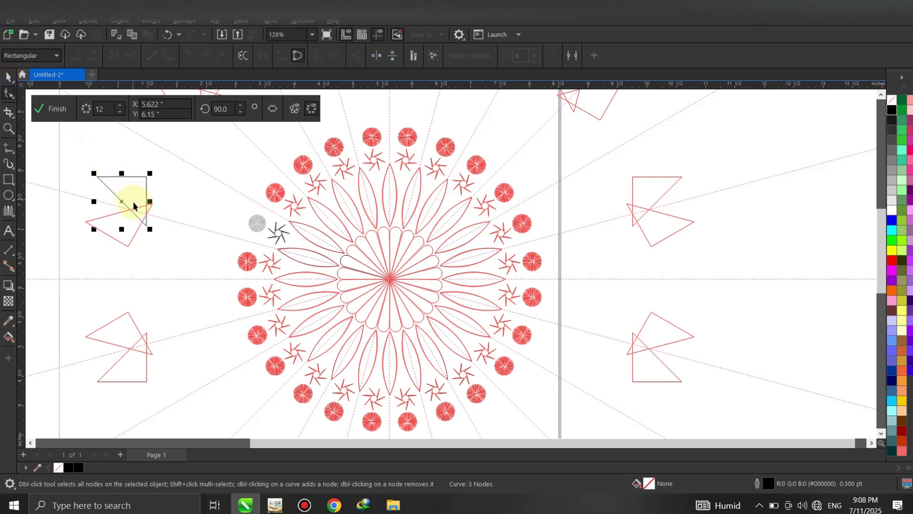
Rotate the triangle to 300 degrees so its long side faces away from the ornament
key("space")
left_click(133, 201)
left_click_drag(157, 177, 165, 215)
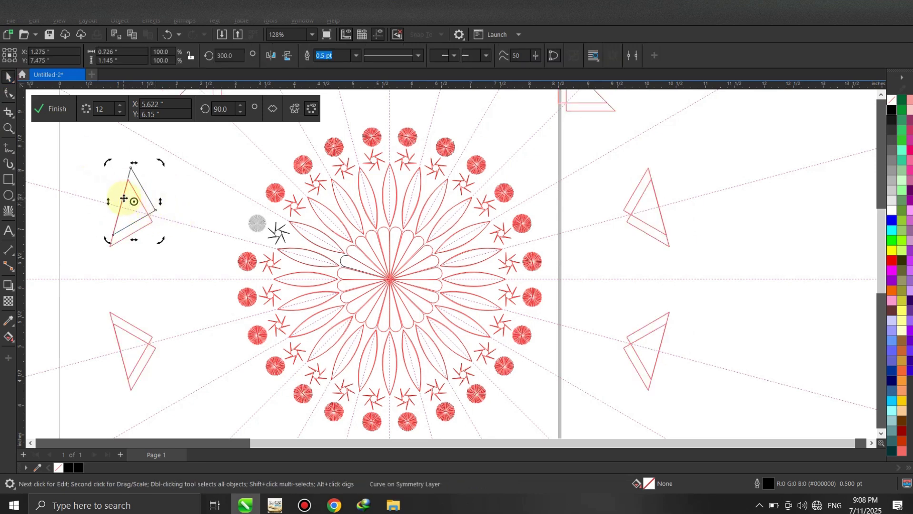
left_click(123, 199)
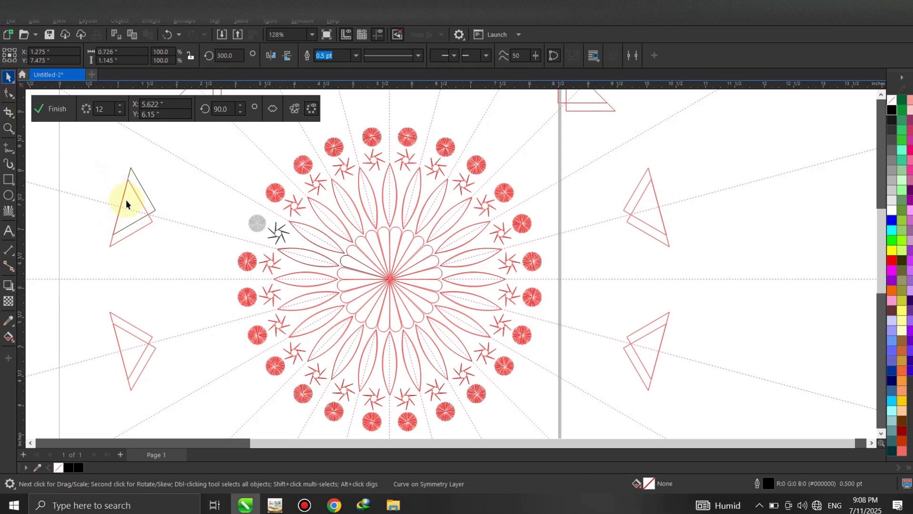
Move the triangle against the disc and scale it to about 67% so its tips meet the neighbouring mirror lines
left_click(152, 211)
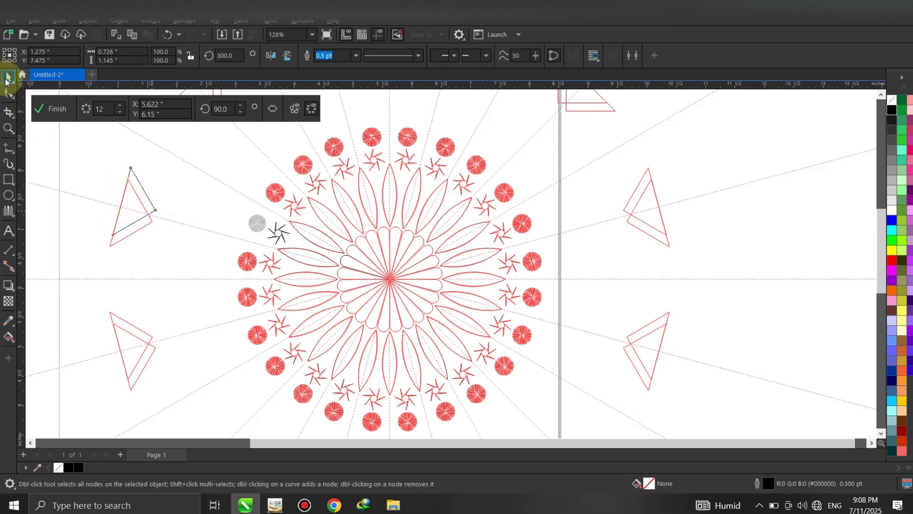
left_click(112, 193)
left_click(152, 217)
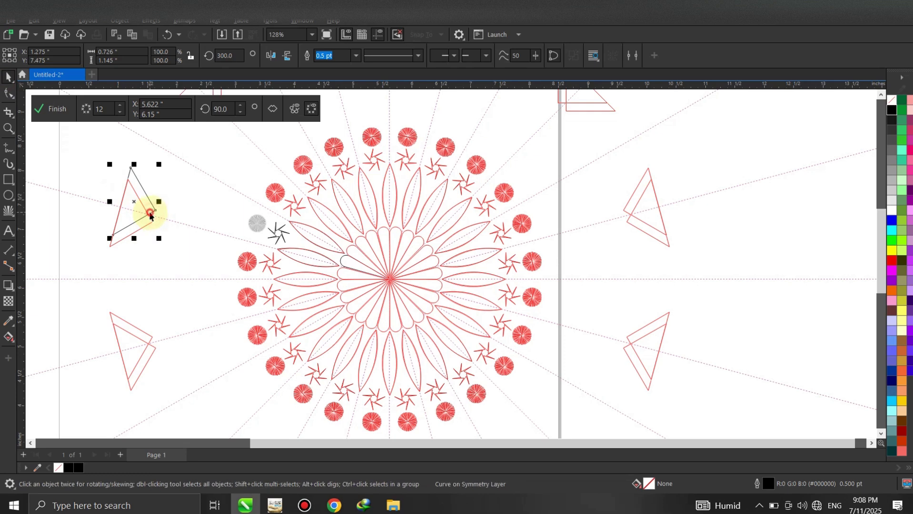
left_click(150, 216)
left_click(144, 214)
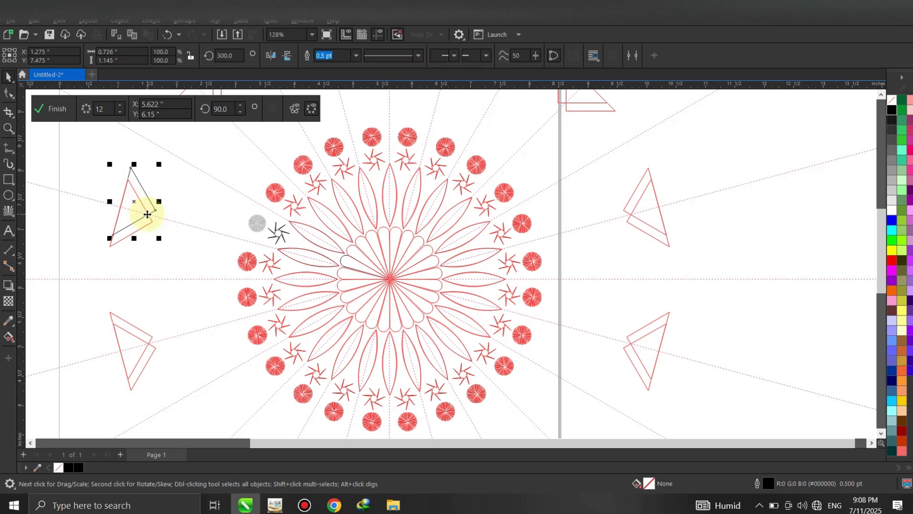
mouse_move(143, 210)
left_mouse_down()
mouse_move(138, 204)
mouse_move(205, 203)
mouse_move(227, 212)
left_mouse_up()
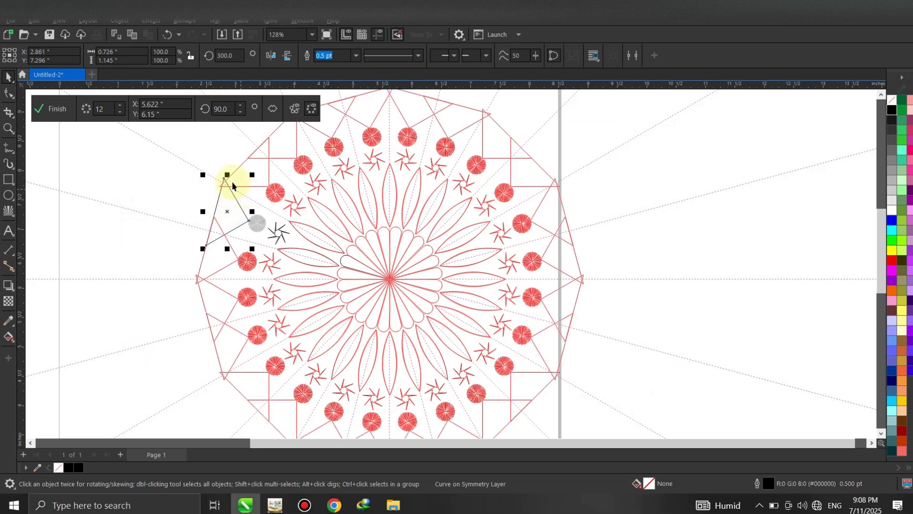
left_click_drag(252, 176, 235, 215)
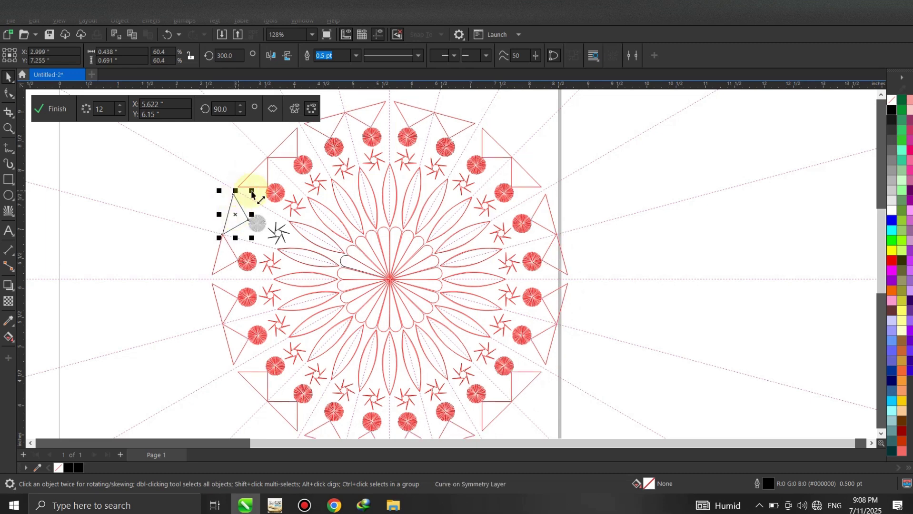
left_click_drag(254, 187, 255, 185)
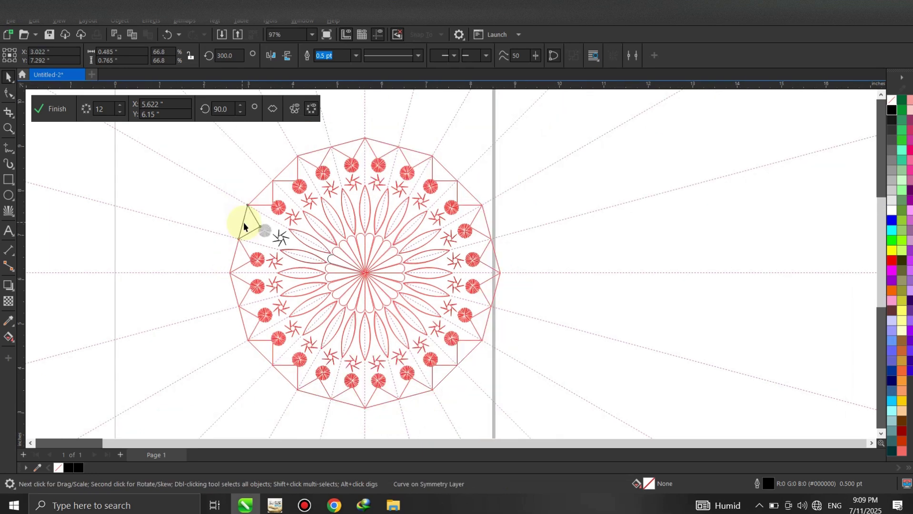
Duplicate the triangle slightly outward and mirror the copy both horizontally and vertically
scroll(243, 218, "down", 2)
left_click_drag(246, 224, 230, 218)
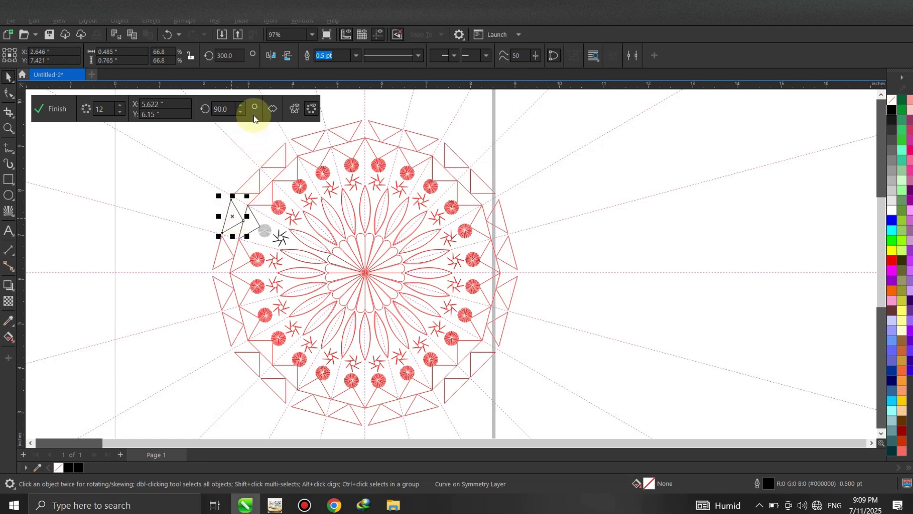
left_click(274, 56)
left_click(287, 55)
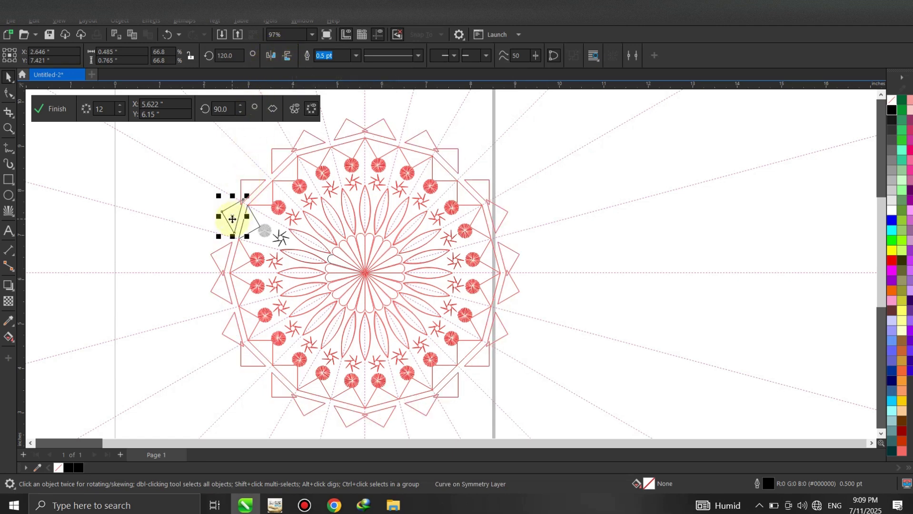
Position the mirrored triangle just outside the first one, with their long sides parallel across a narrow gap
left_click_drag(234, 220, 232, 227)
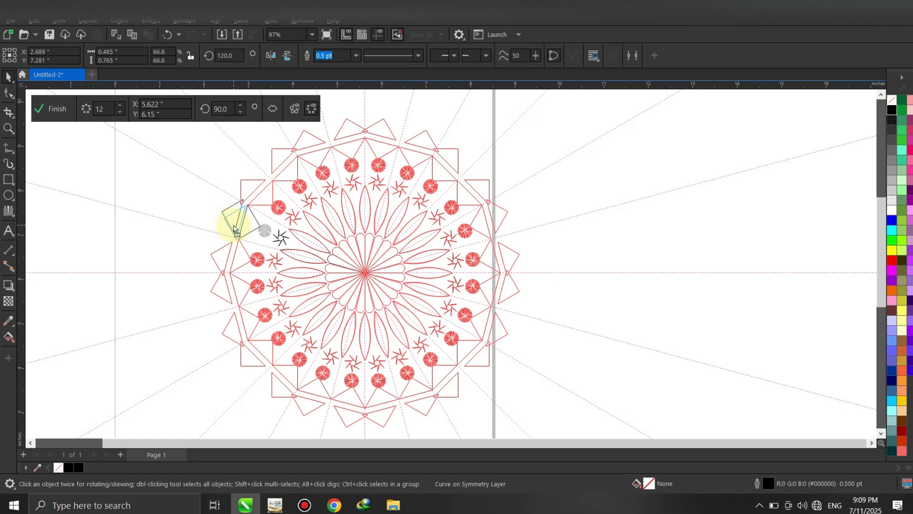
left_click_drag(235, 228, 235, 224)
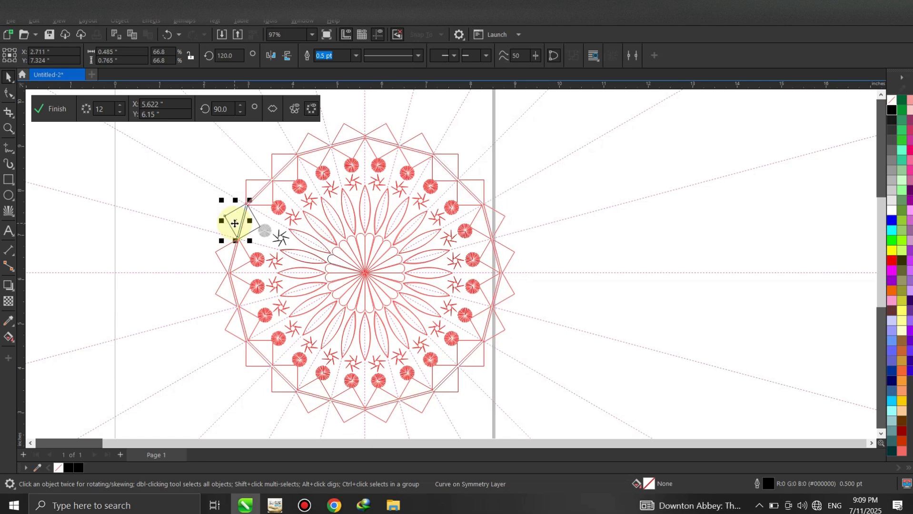
left_click(199, 197)
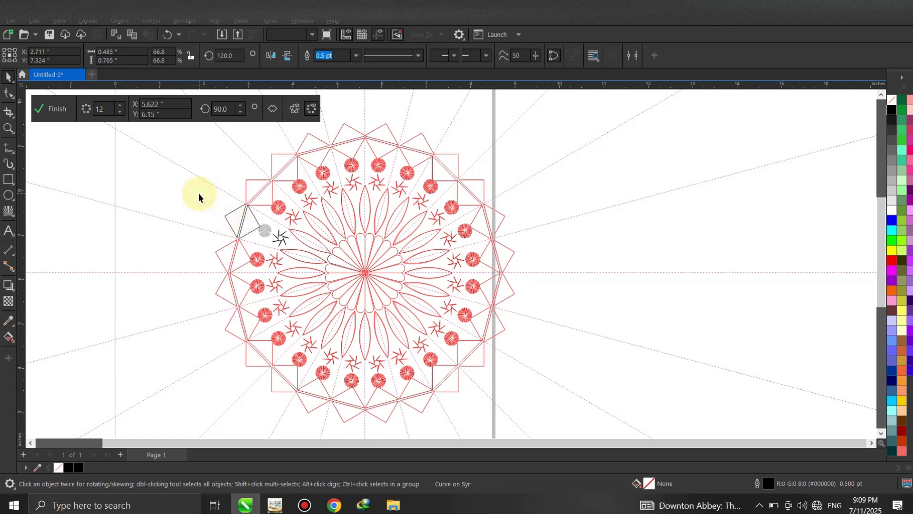
left_click(235, 238)
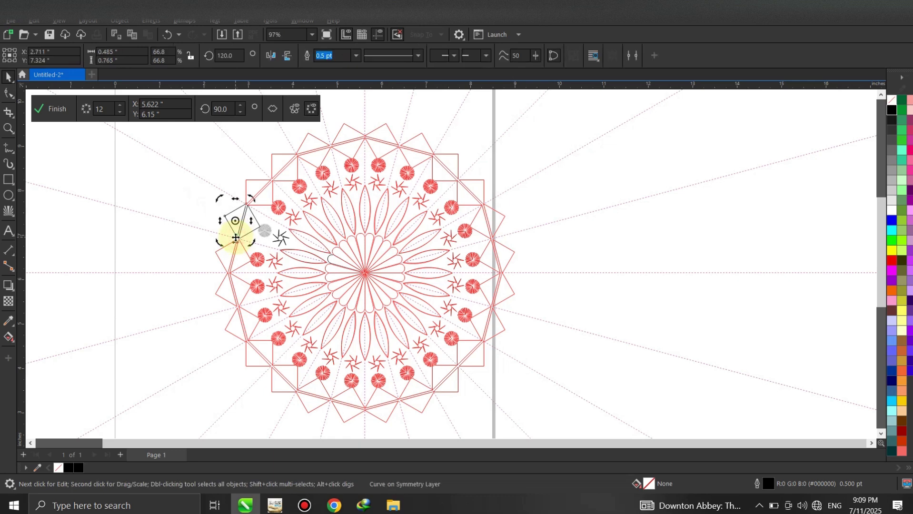
left_click_drag(235, 237, 234, 237)
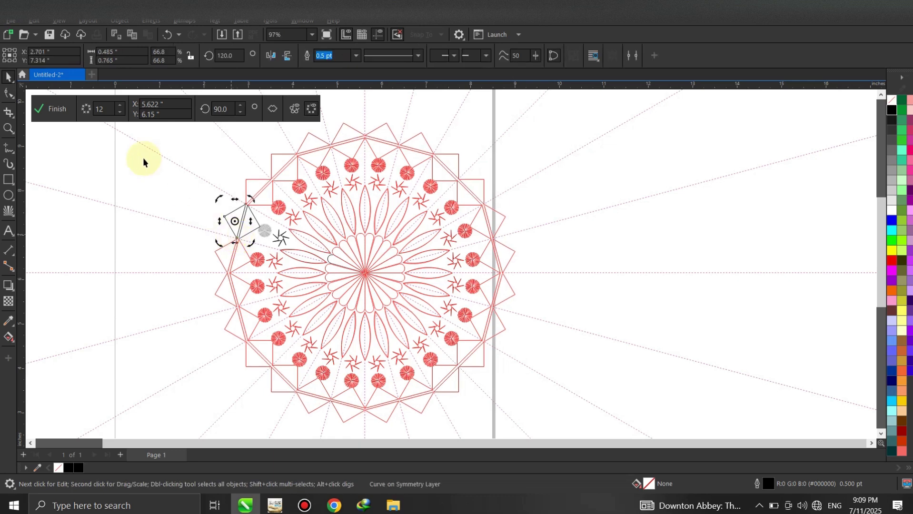
key("ctrl+Right")
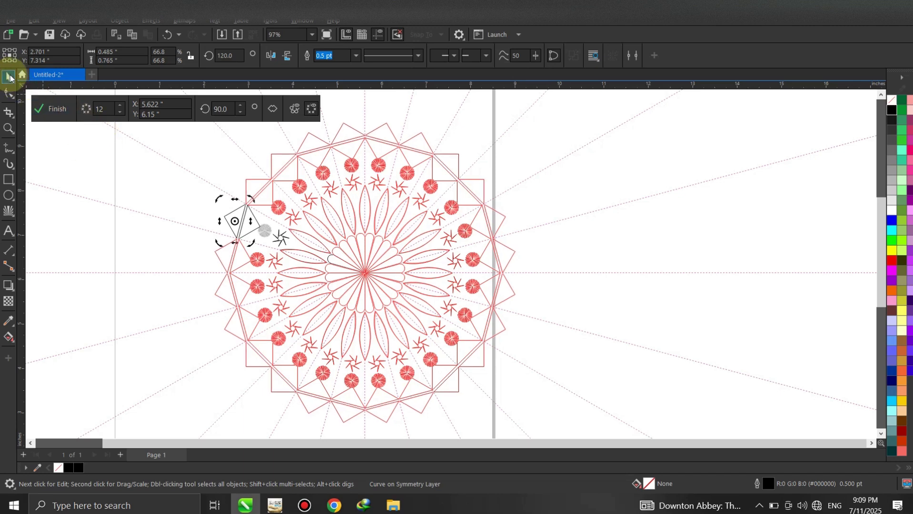
left_click(127, 179)
Draw a straight freehand line about 0.9 inches long along the mirror line, ending at the triangles' shared outer corner
left_click(8, 148)
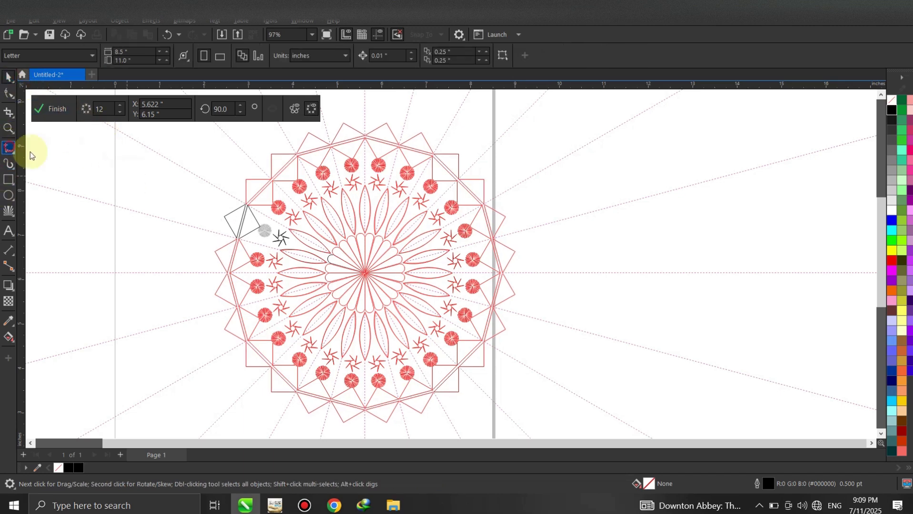
left_click(208, 181)
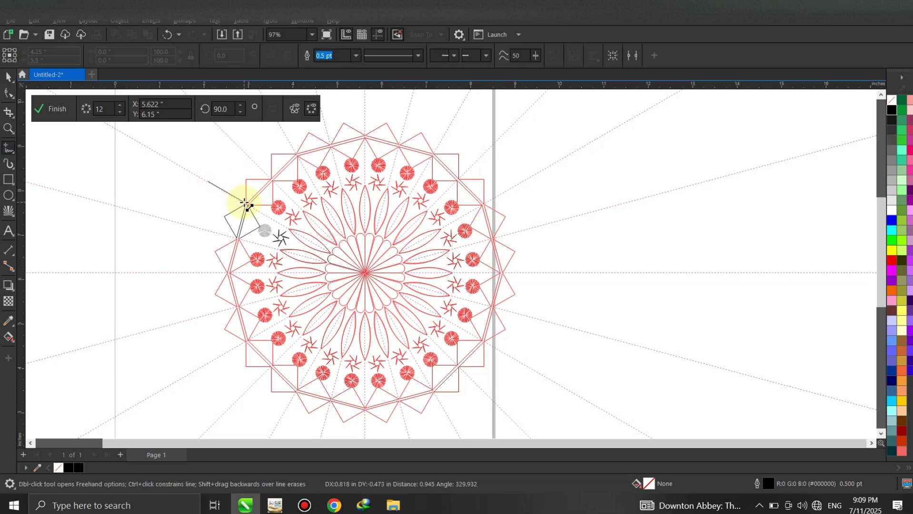
left_click(243, 203)
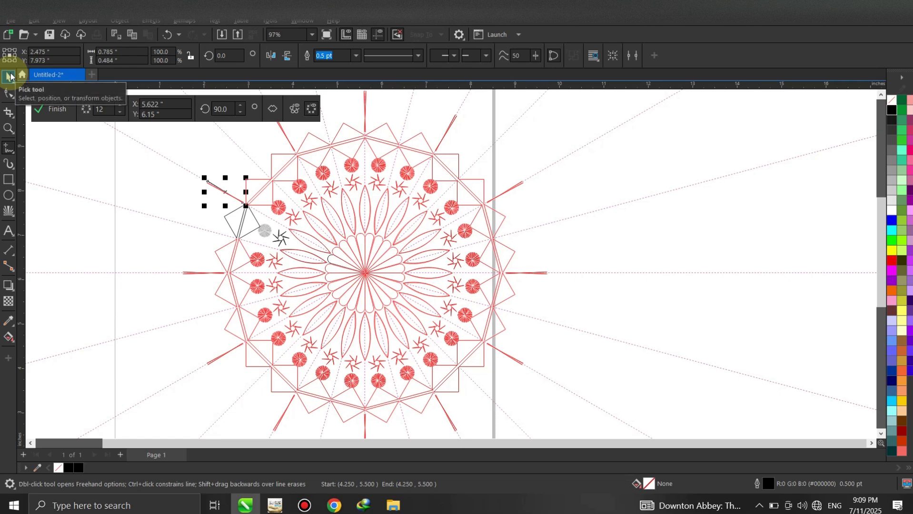
Convert the line to a curve and bend it away from the mirror line to form a pointed petal with its reflection
key("F10")
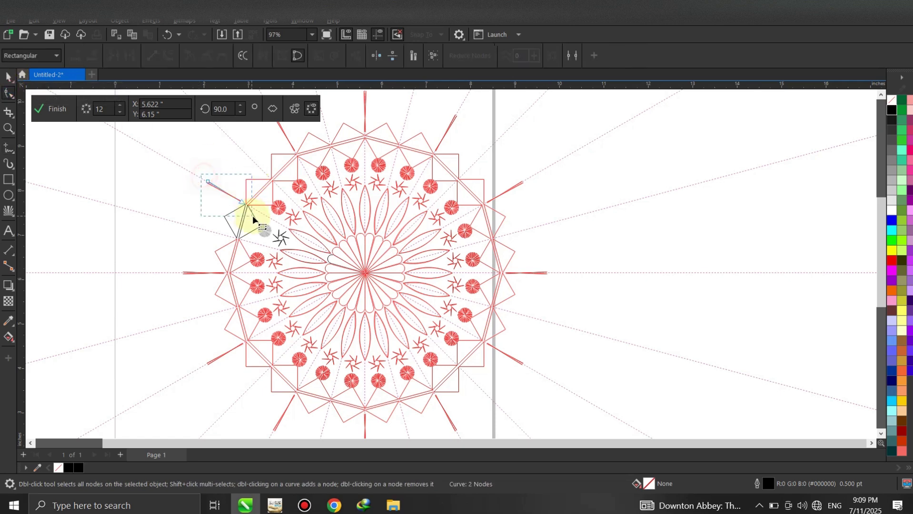
left_click(166, 59)
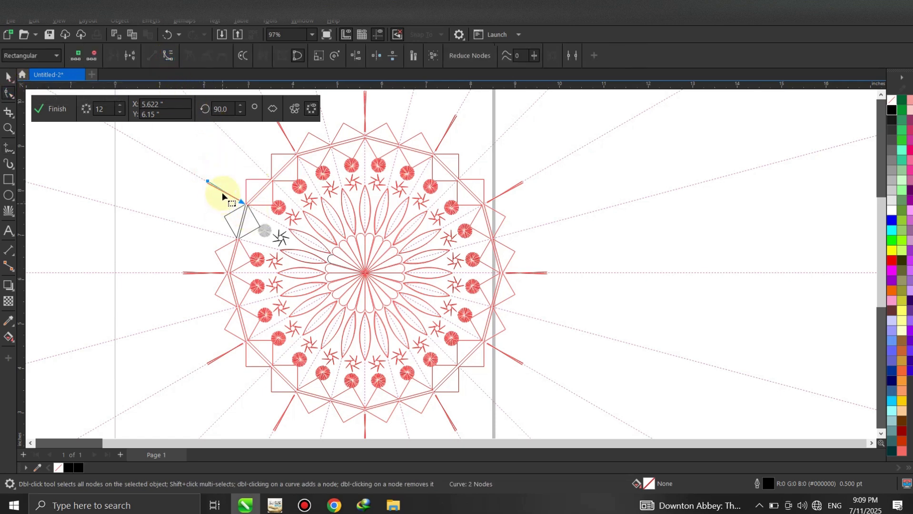
left_click(221, 190)
left_click_drag(222, 193, 223, 196)
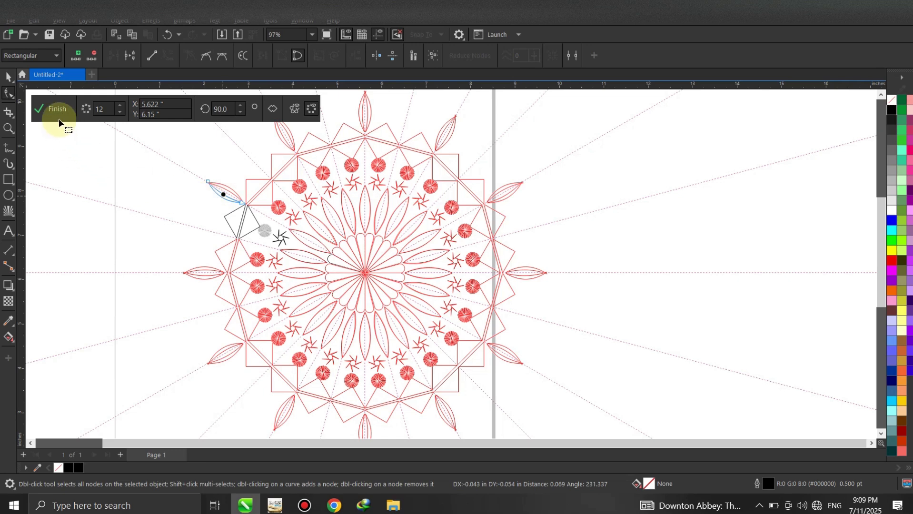
Mirror the petal curve horizontally and vertically, then duplicate it below and mirror the copy back so the two curves face each other
left_click(8, 76)
left_click(224, 201)
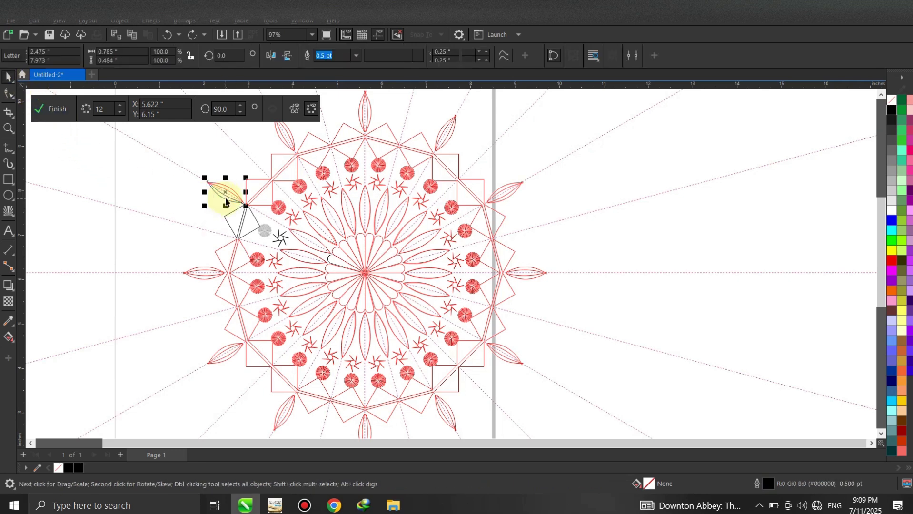
left_click(288, 56)
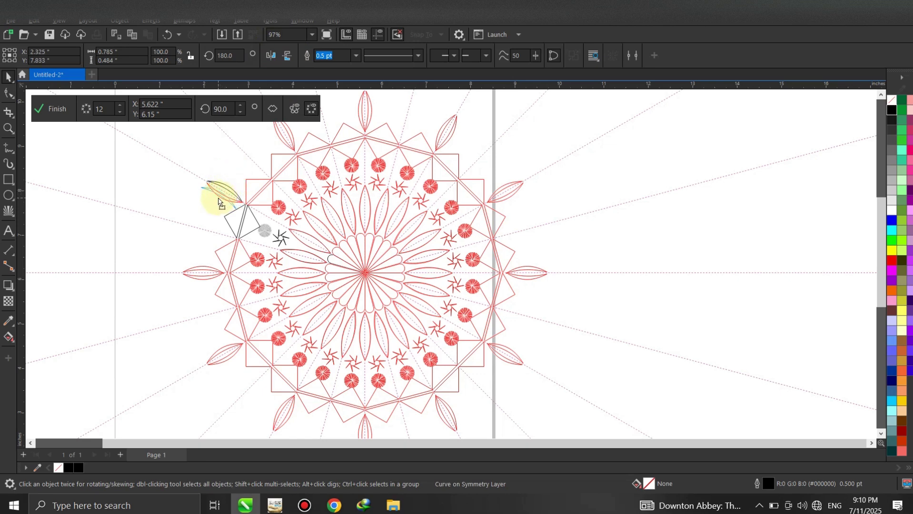
left_click_drag(221, 198, 210, 221)
left_click(287, 56)
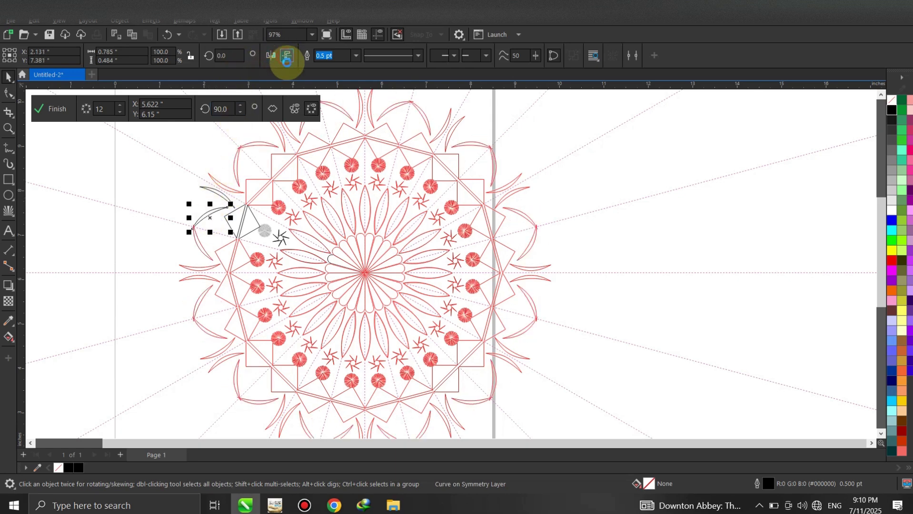
Rotate the lower curve about 9.5 degrees and position both curves as a facing pair just outside the square
left_click(231, 218)
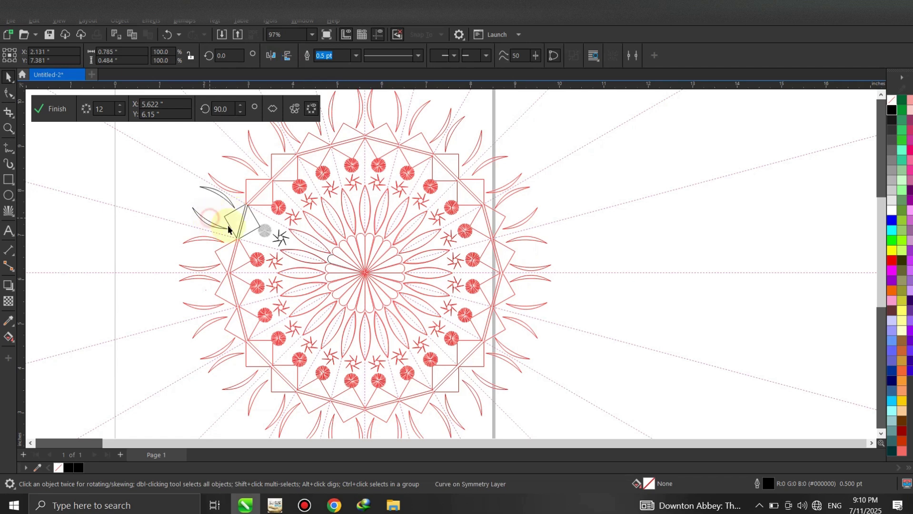
left_click(228, 230)
left_click_drag(228, 230, 162, 205)
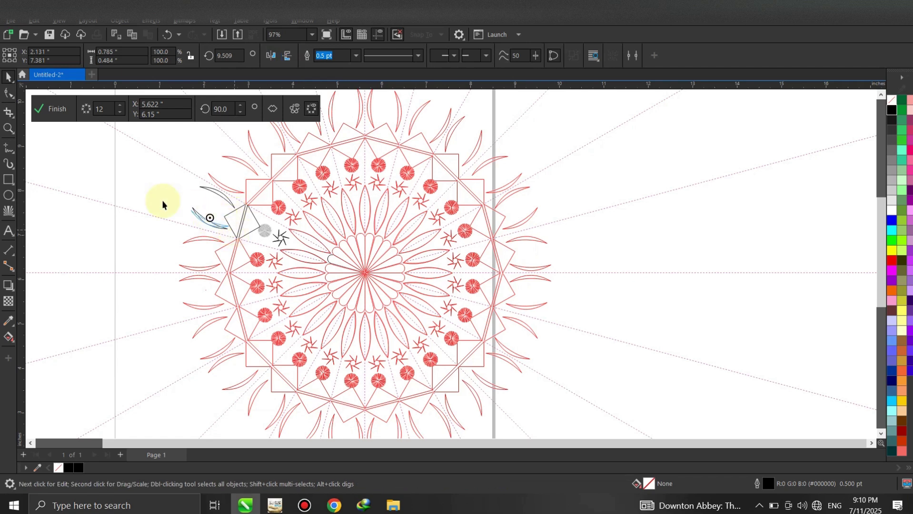
left_click(204, 223)
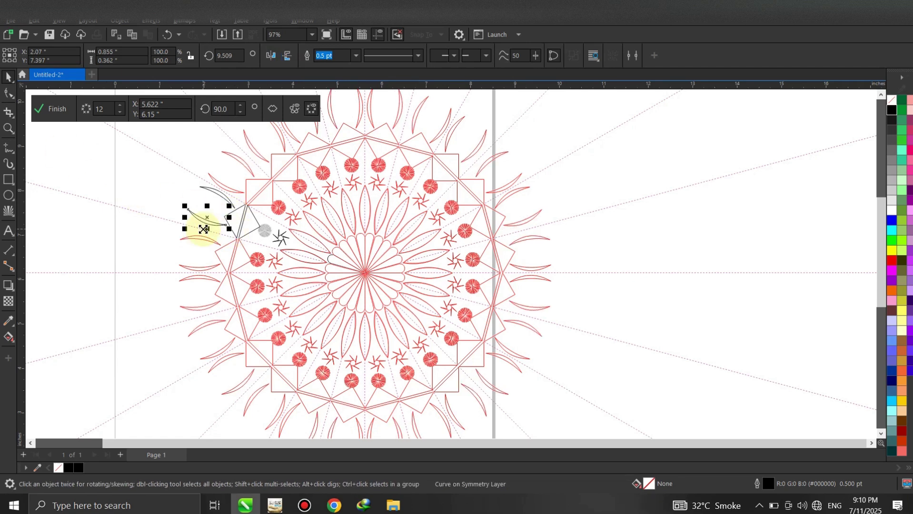
left_click(174, 181)
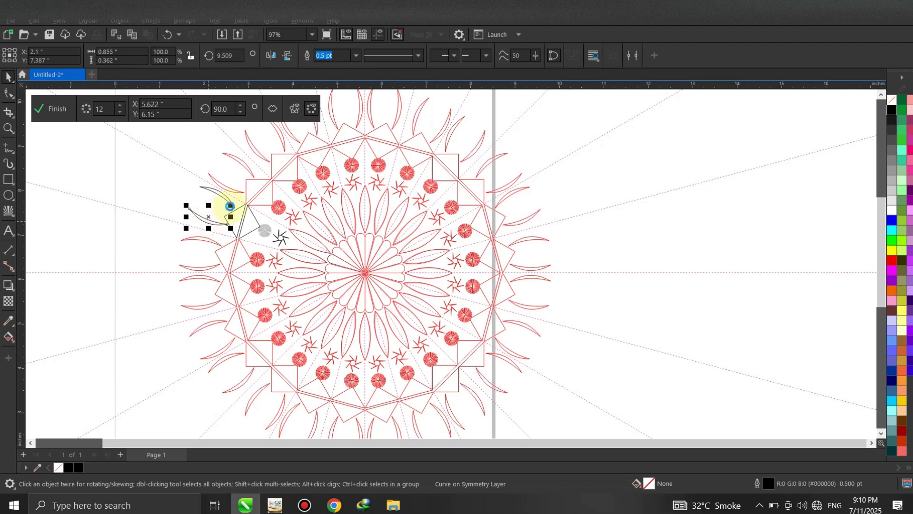
left_click(225, 197)
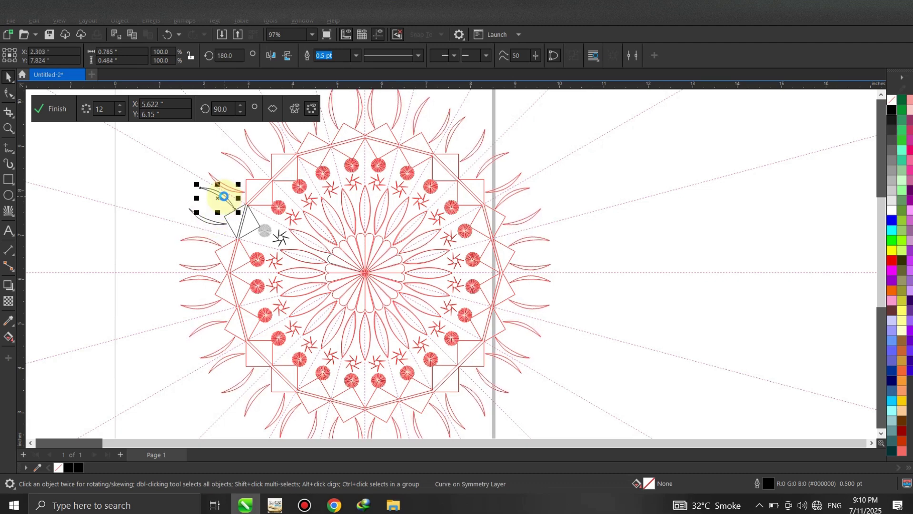
left_click_drag(224, 197, 219, 201)
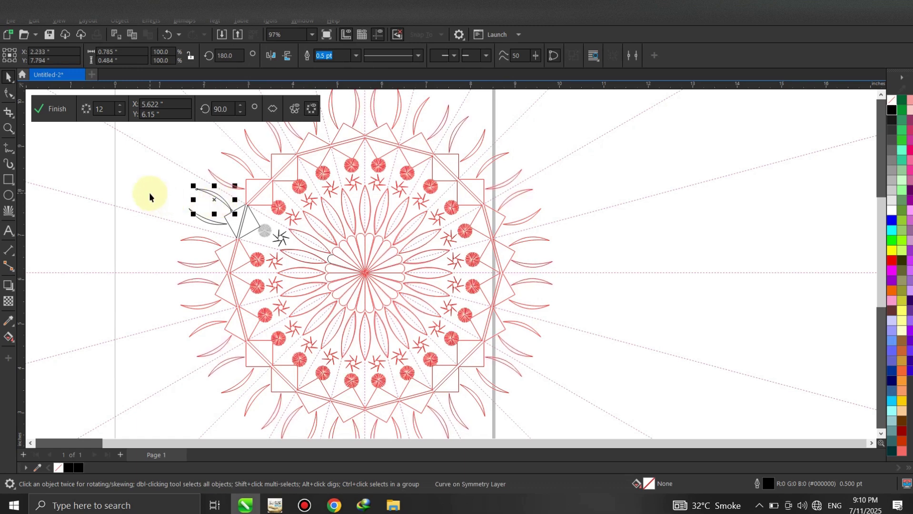
left_click(128, 191)
Draw a circle about 2.18 inches wide outside the ornament and duplicate it toward the centre with a partial overlap
scroll(231, 252, "down", 2)
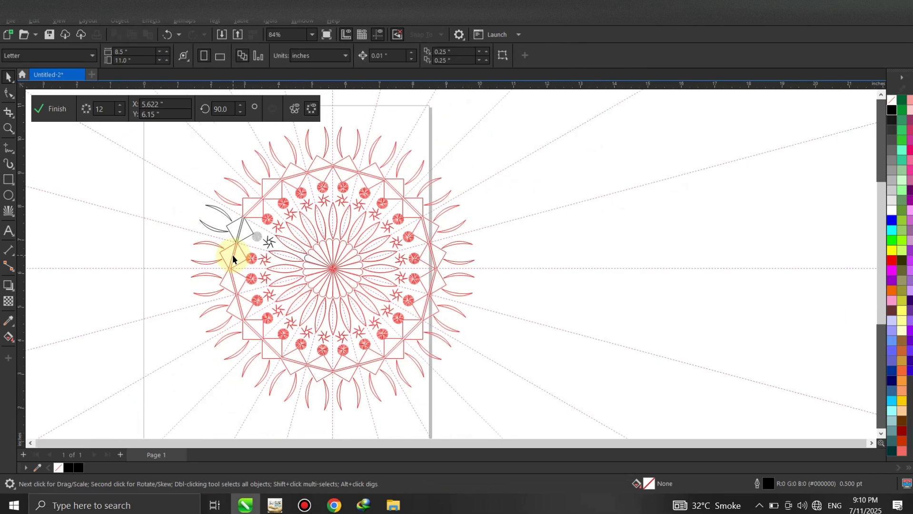
scroll(221, 218, "up", 1)
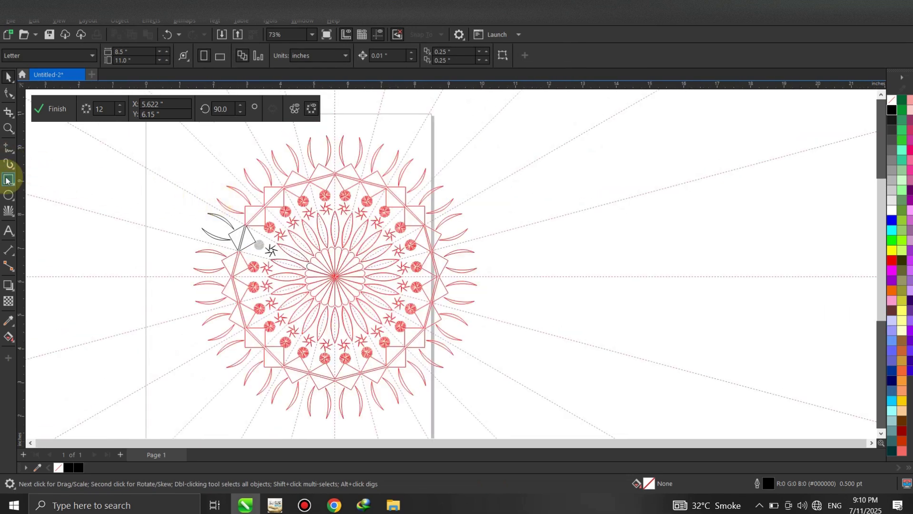
left_click(9, 196)
left_click_drag(100, 183, 173, 256)
key("space")
left_click_drag(143, 218, 177, 228)
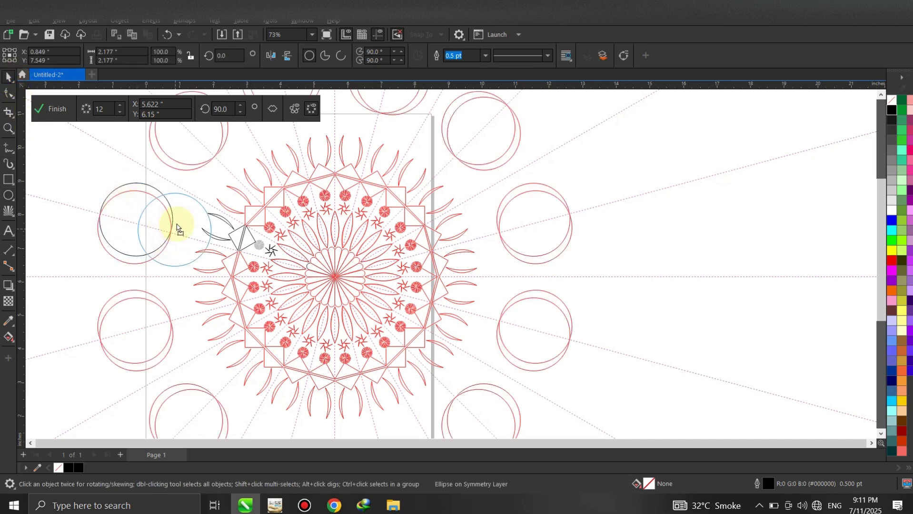
Intersect the two circles and delete the originals, keeping only the lens-shaped overlap
left_click(128, 188, "shift")
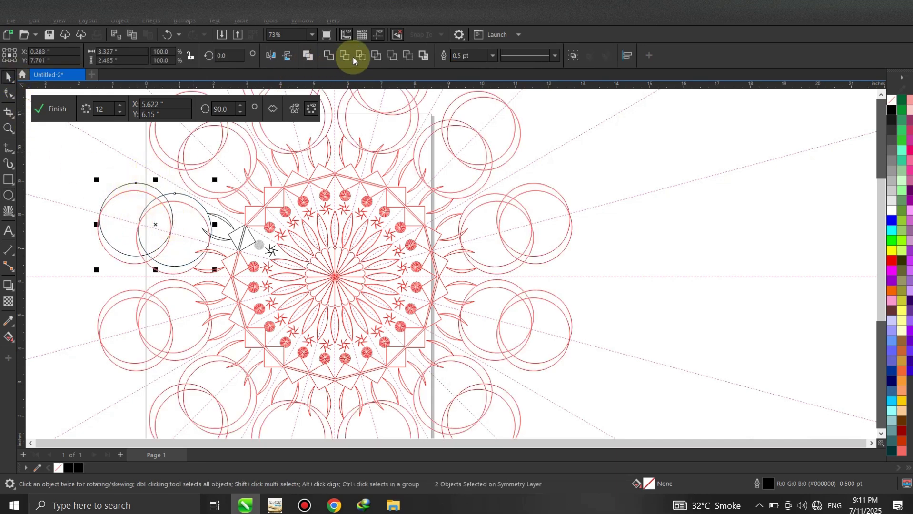
left_click(365, 60)
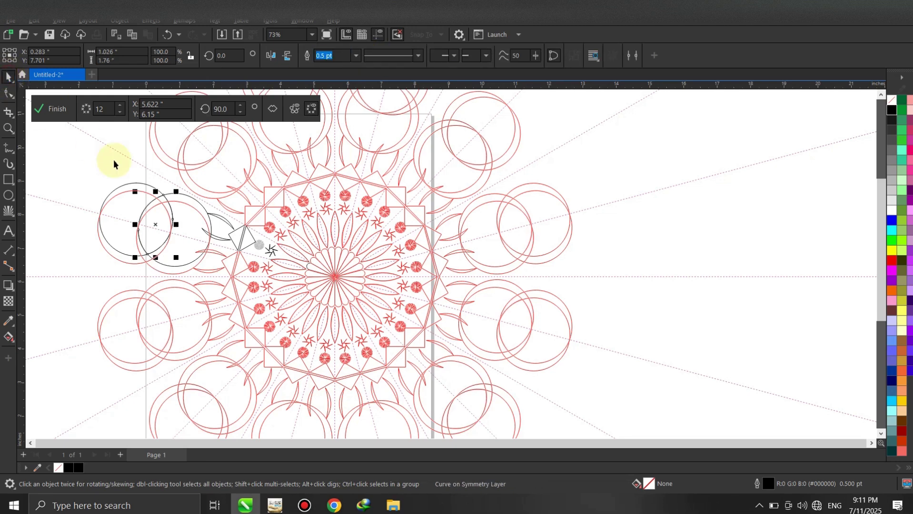
left_click(180, 193)
key("Delete")
left_click(159, 197)
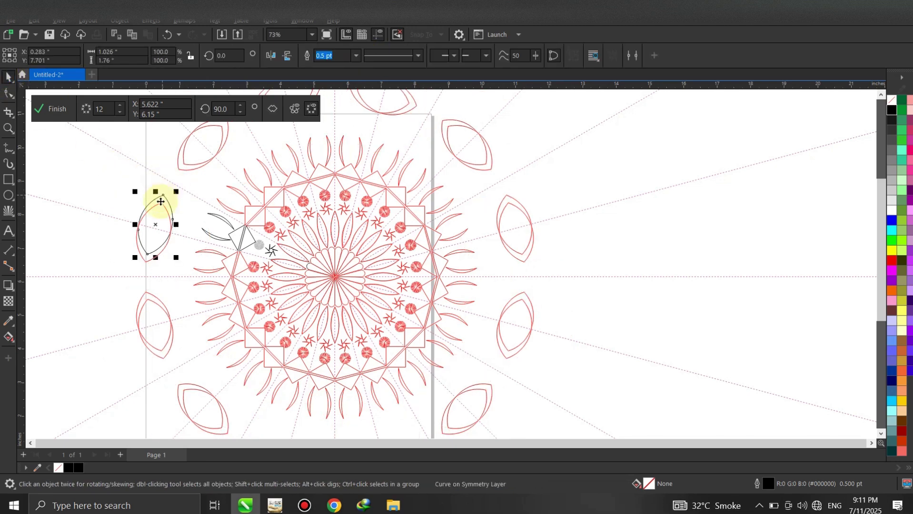
Move the lens shape outward and up, and rotate it about 17.3 degrees until it stands upright
left_click_drag(159, 198, 139, 202)
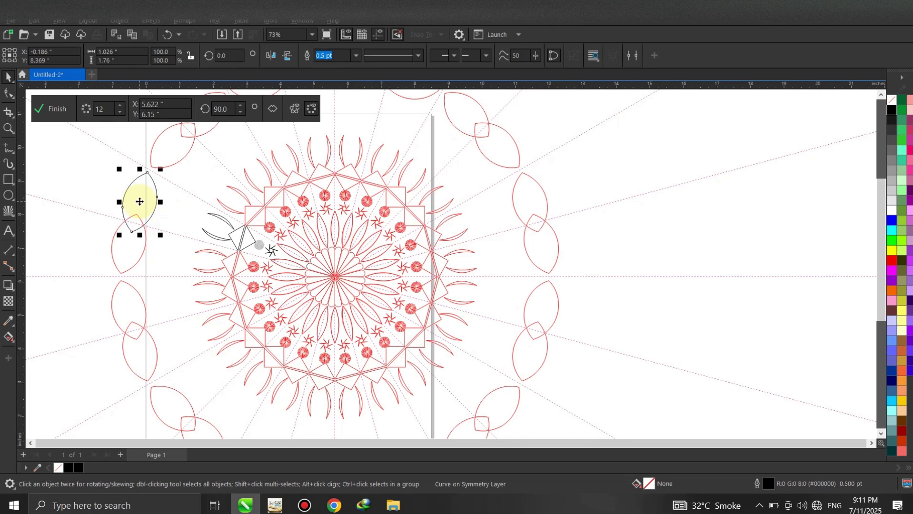
left_click(140, 202)
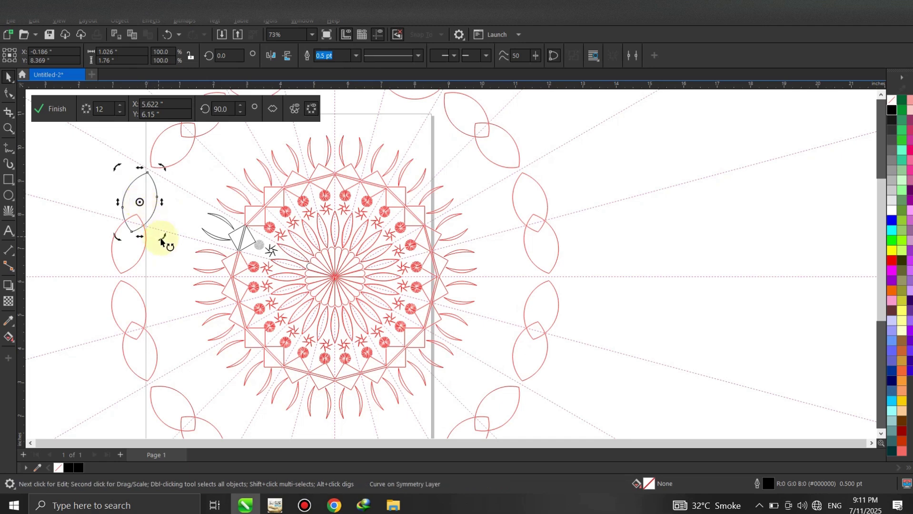
left_click_drag(160, 235, 173, 234)
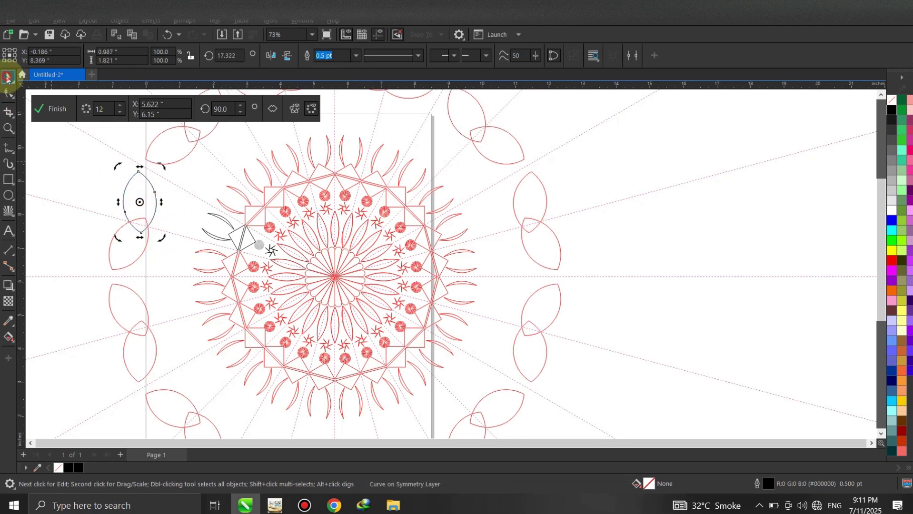
key("ctrl+z")
Set the lens's rotation centre at its lower tip and repeat rotated copies around it to form an eight-petal flower
left_click(140, 202)
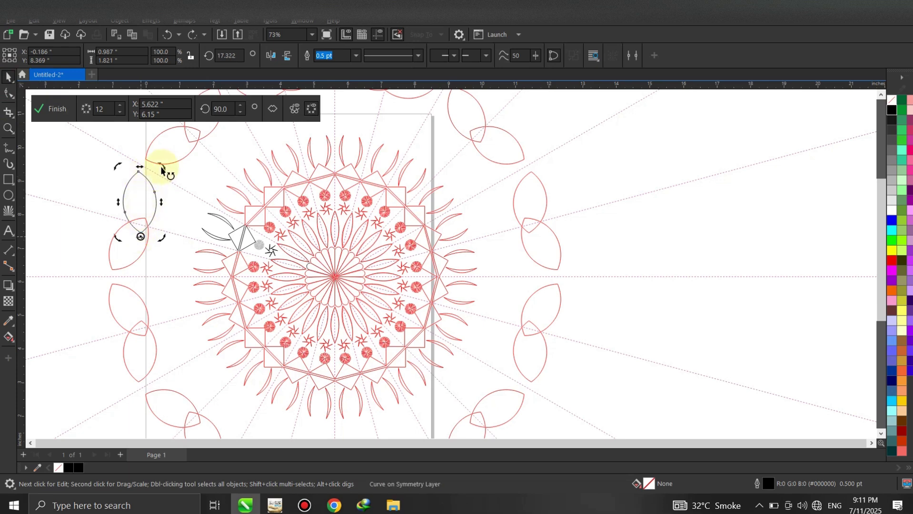
mouse_move(182, 199)
left_mouse_down()
mouse_move(196, 253)
mouse_move(194, 218)
left_mouse_up()
key("ctrl+v")
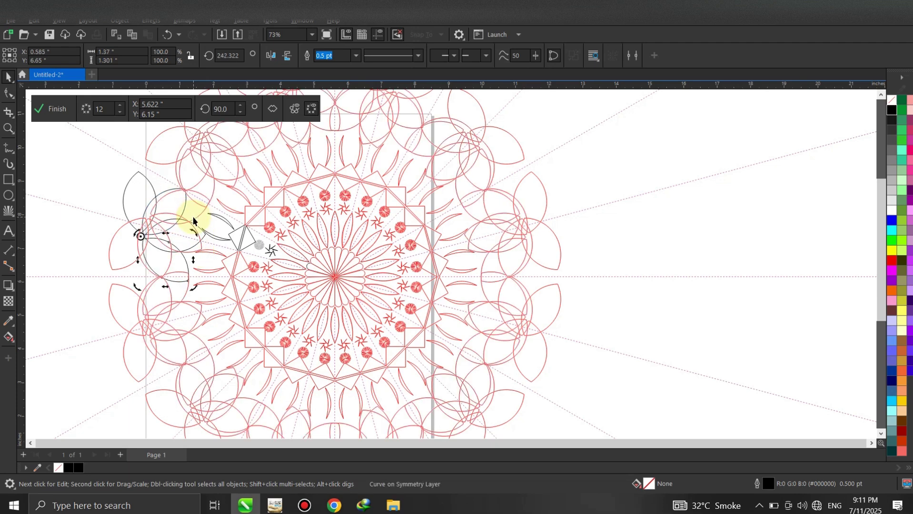
key("ctrl+r")
key("ctrl+r")
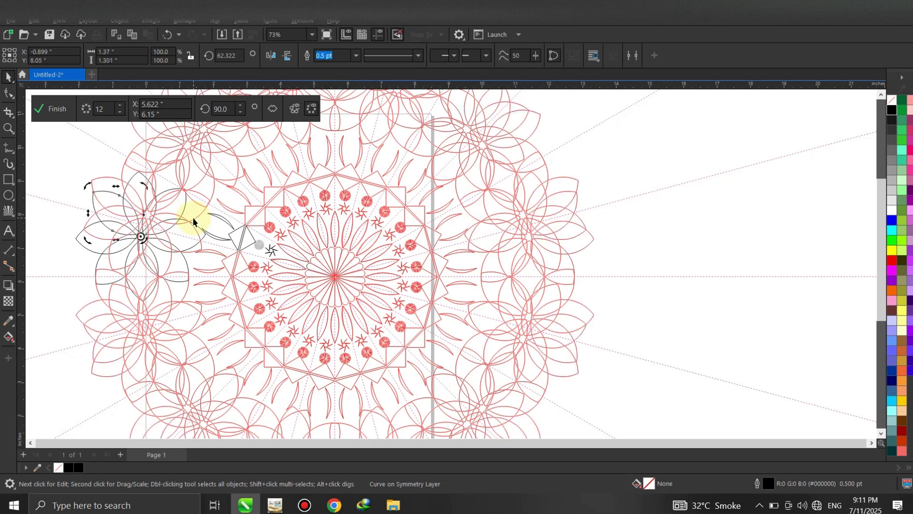
Shrink all eight petals together to about 0.59 inches wide and place the flower beyond the outer tips of the curved pair
scroll(119, 212, "down", 2)
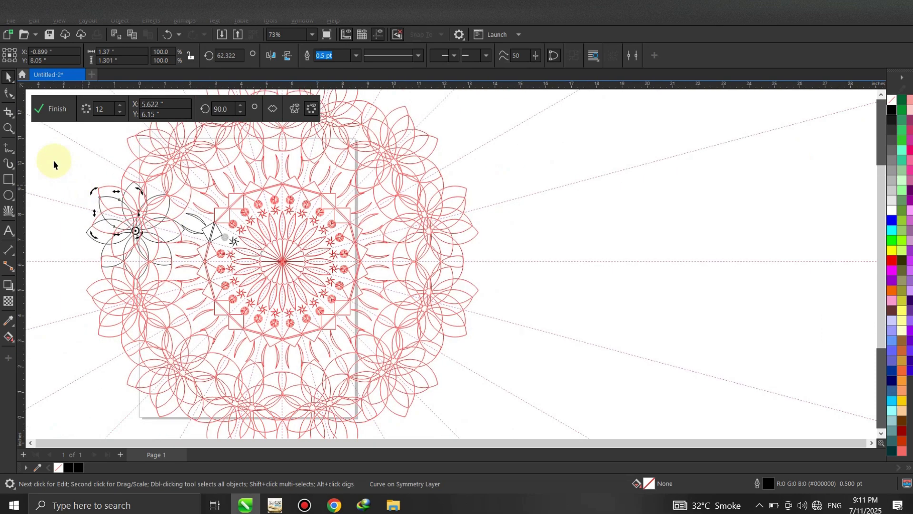
left_click_drag(55, 163, 150, 247)
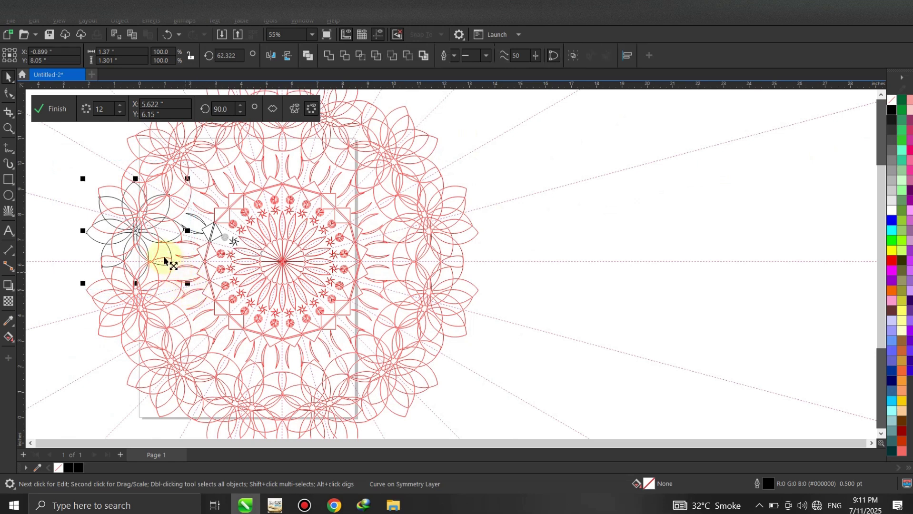
left_click_drag(164, 260, 175, 220)
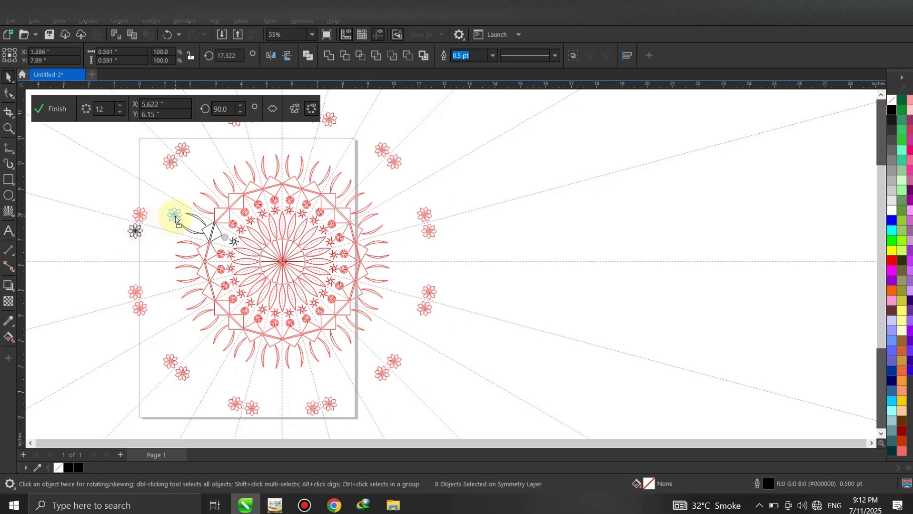
scroll(175, 216, "up", 3)
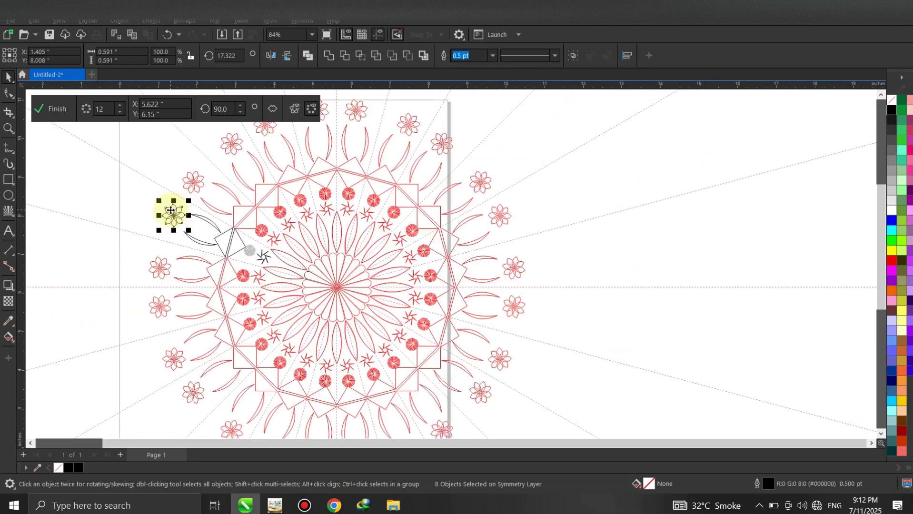
Combine the flower's petals into one object and fill it with red
left_click(308, 55)
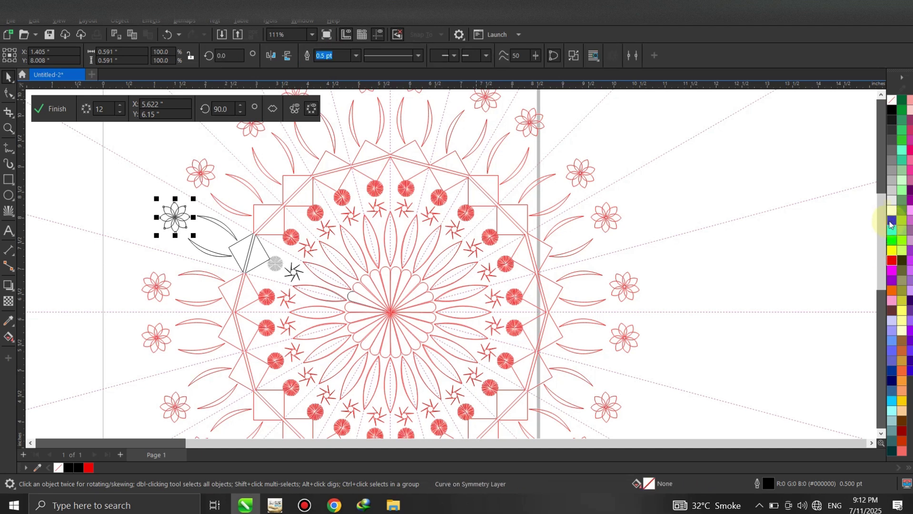
left_click(891, 263)
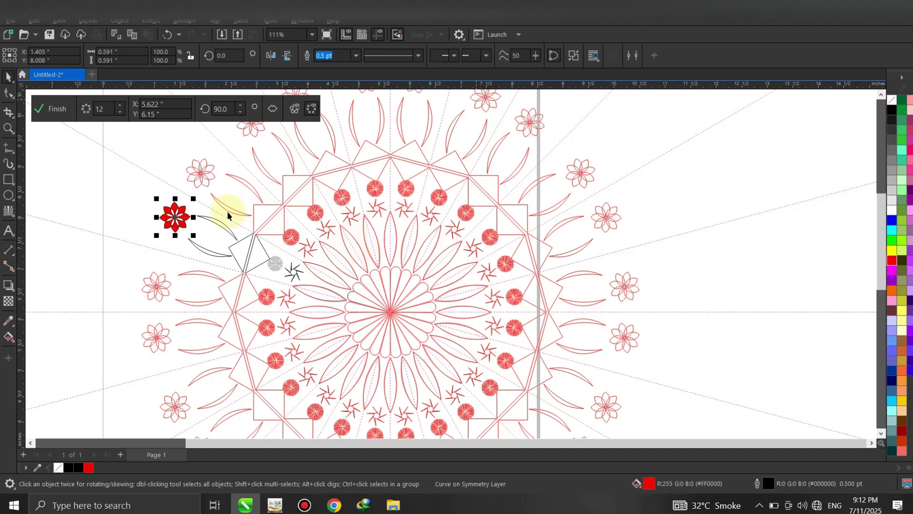
scroll(165, 209, "up", 1)
Remove the red flower's outline and move it slightly inward, closer to the tips of the curved pair
left_click(880, 99)
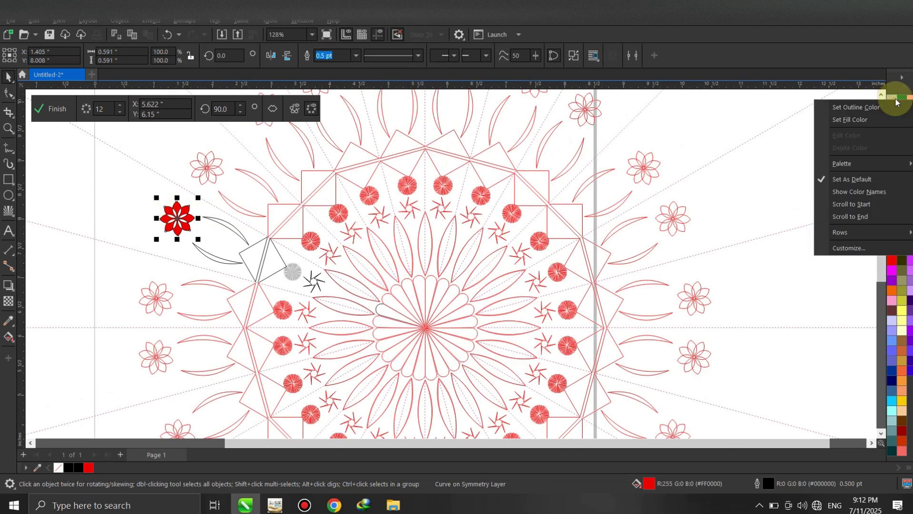
left_click(800, 133)
left_click(153, 210)
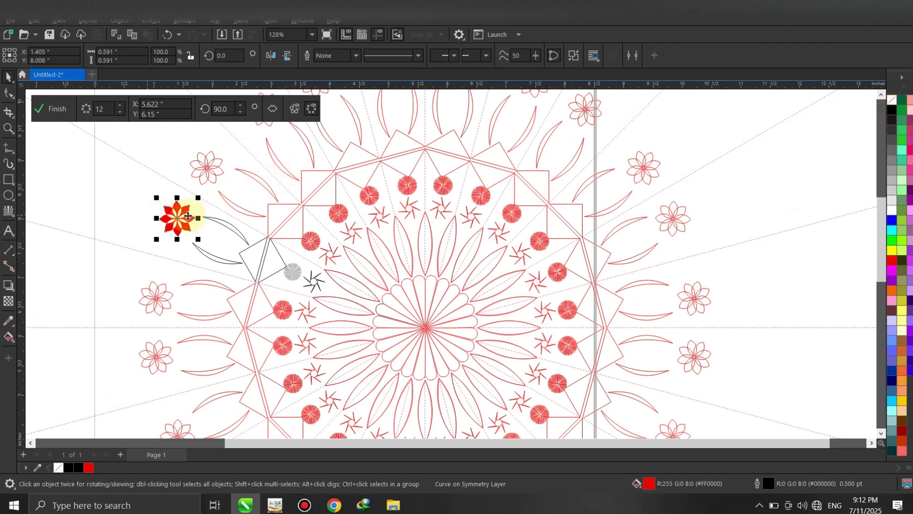
left_click(181, 226)
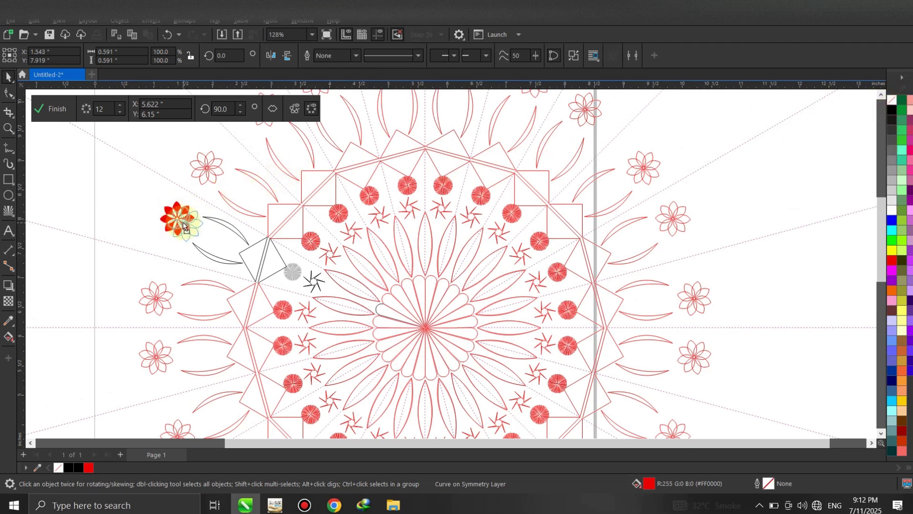
left_click_drag(183, 226, 183, 226)
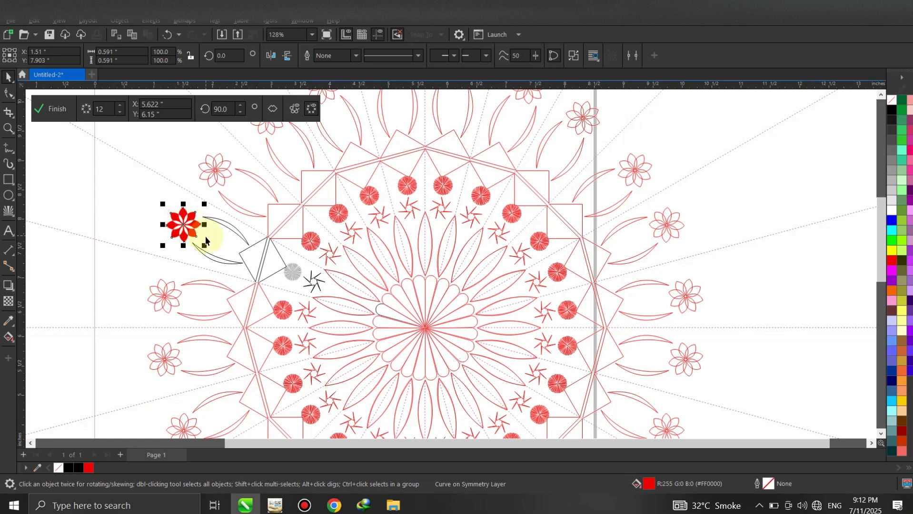
Finish editing the symmetry group and break its link to turn the ornament into regular objects
scroll(198, 229, "down", 3)
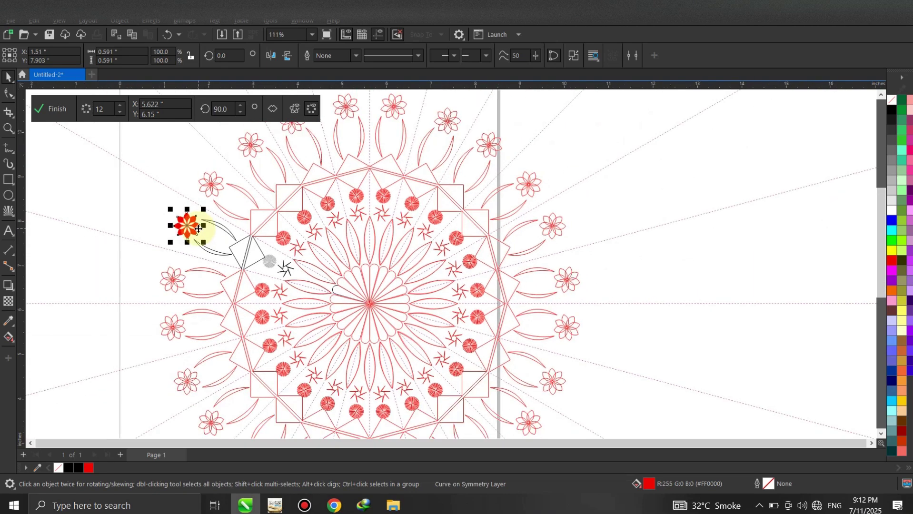
scroll(267, 366, "up", 1)
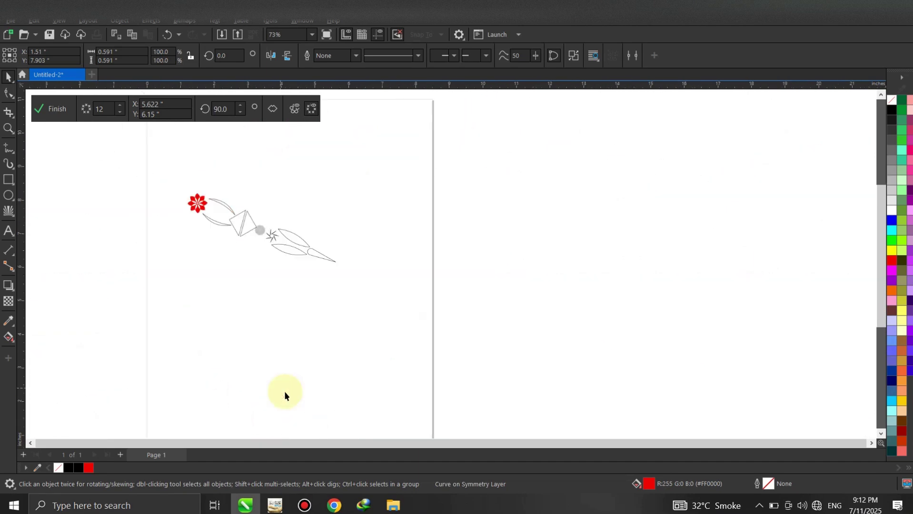
left_click(62, 111)
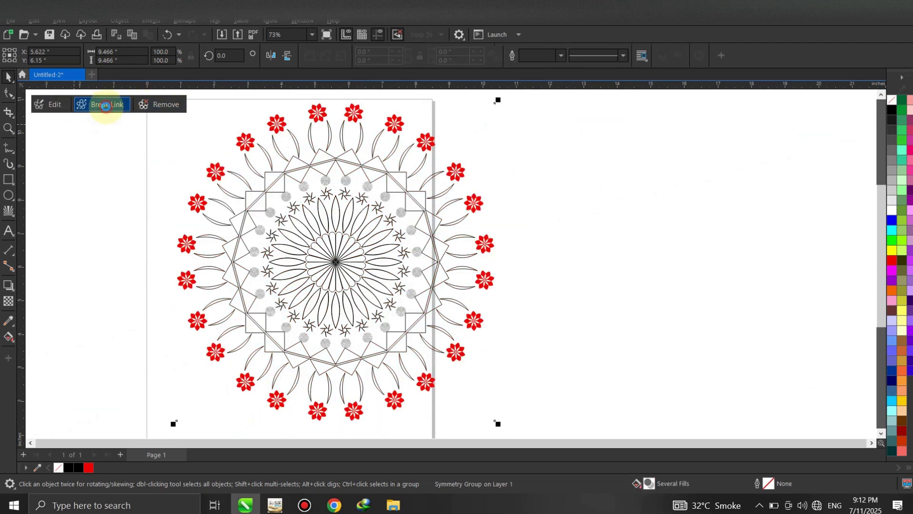
left_click(106, 106)
left_click(540, 157)
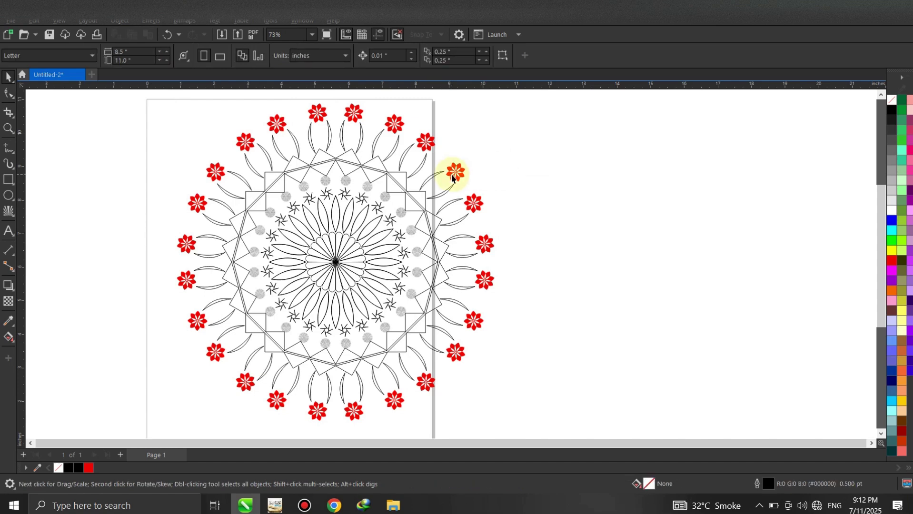
Select the whole ornament and fill it with black
scroll(453, 177, "down", 1)
left_click_drag(218, 303, 169, 386)
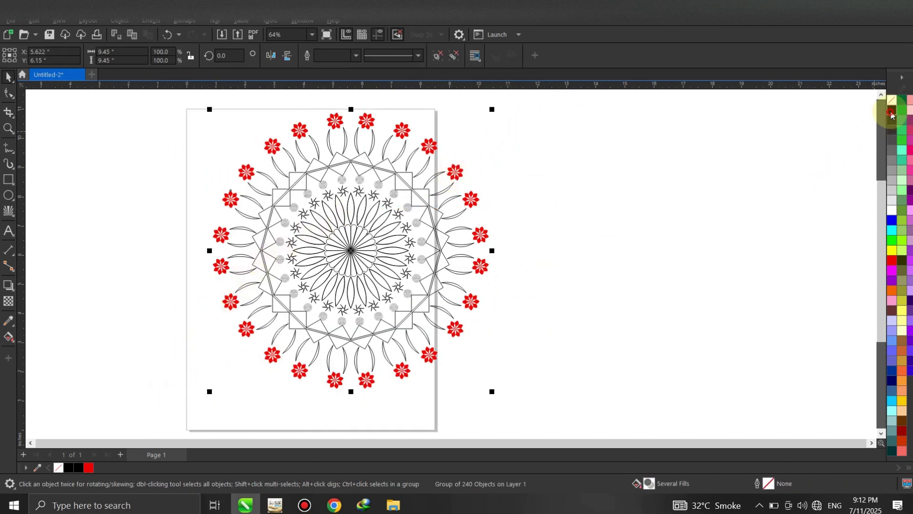
left_click(325, 244)
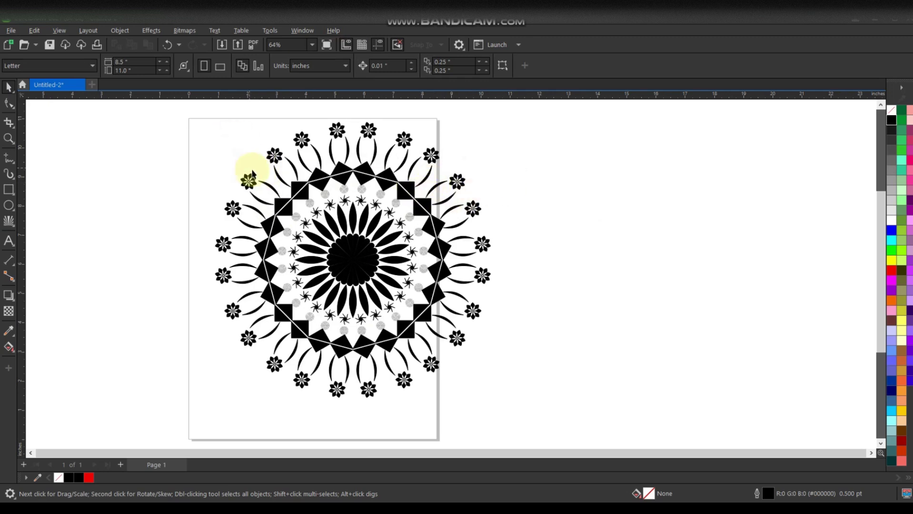
Examine the filled ornament up close and in full-screen preview
scroll(248, 176, "up", 1)
scroll(271, 250, "up", 1)
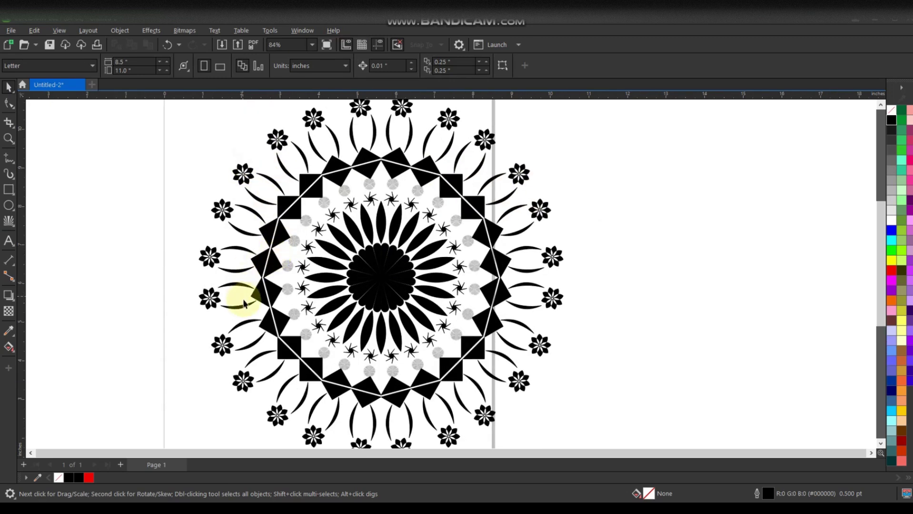
scroll(244, 322, "up", 1)
key("F9")
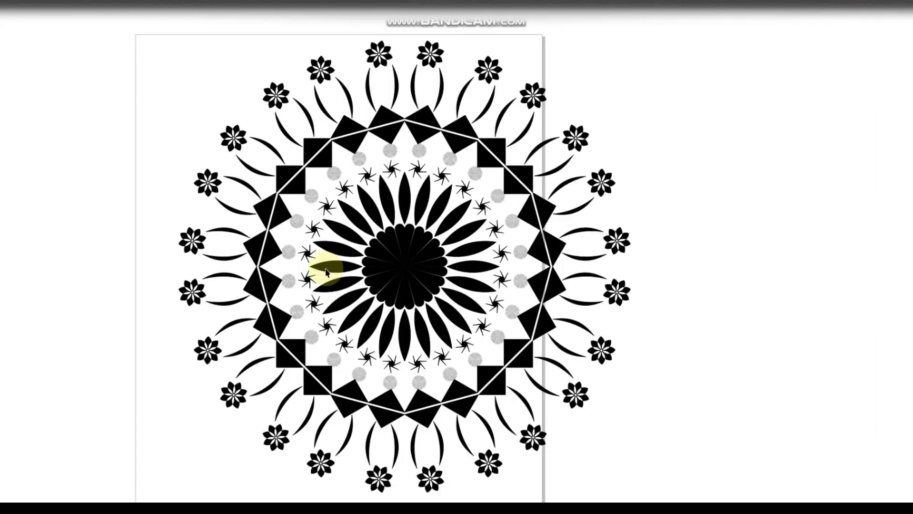